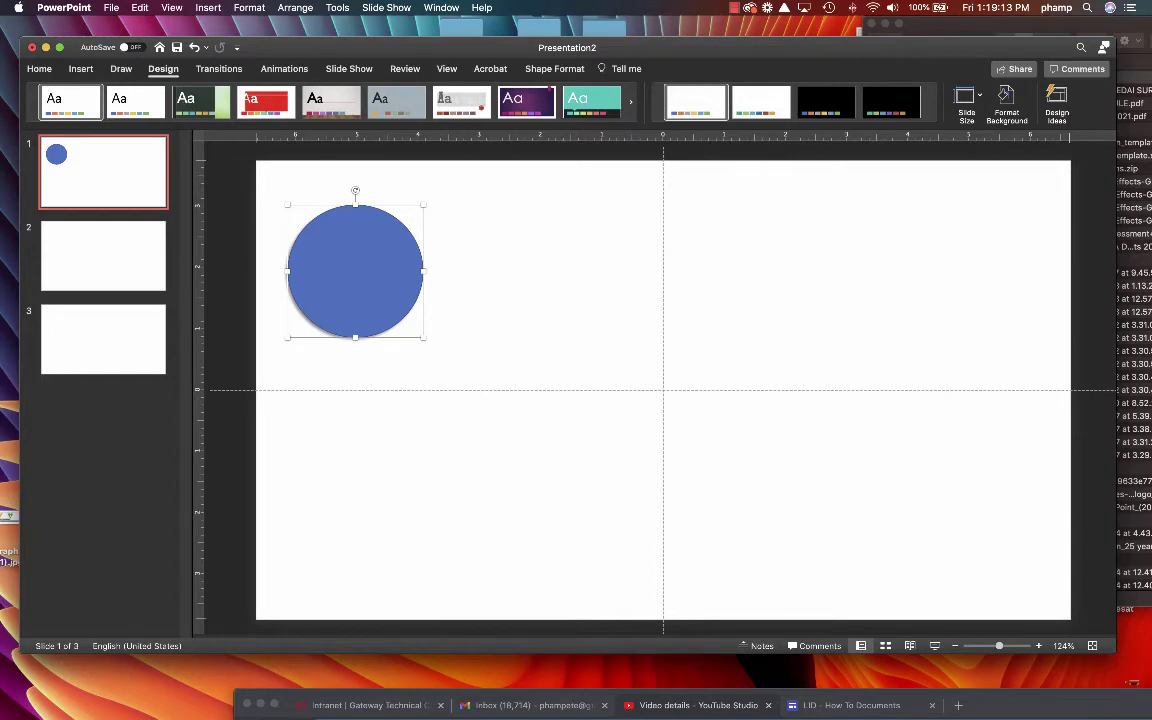
# Enlarge and reposition the presentation window, and reorder the slides so the circle slide comes second, after a blank slide
pyautogui.moveTo(1115, 654); pyautogui.dragTo(1150, 688)
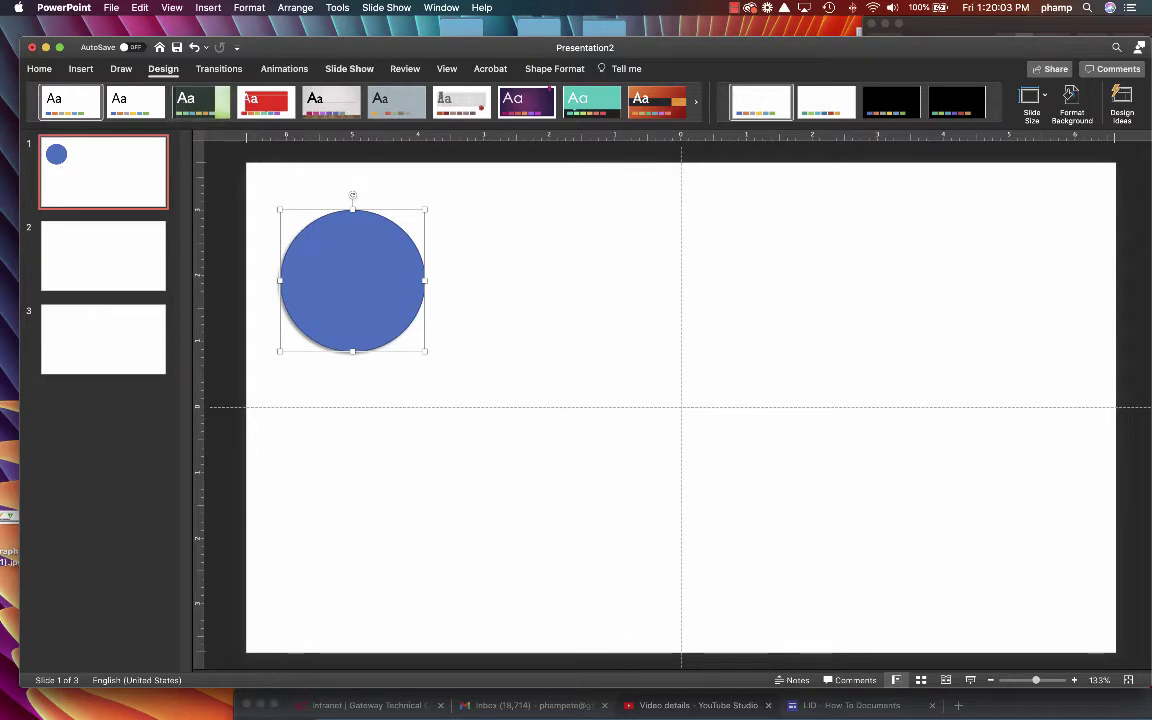
pyautogui.moveTo(585, 47)
pyautogui.mouseDown()
pyautogui.moveTo(556, 32)
pyautogui.moveTo(581, 35)
pyautogui.mouseUp()
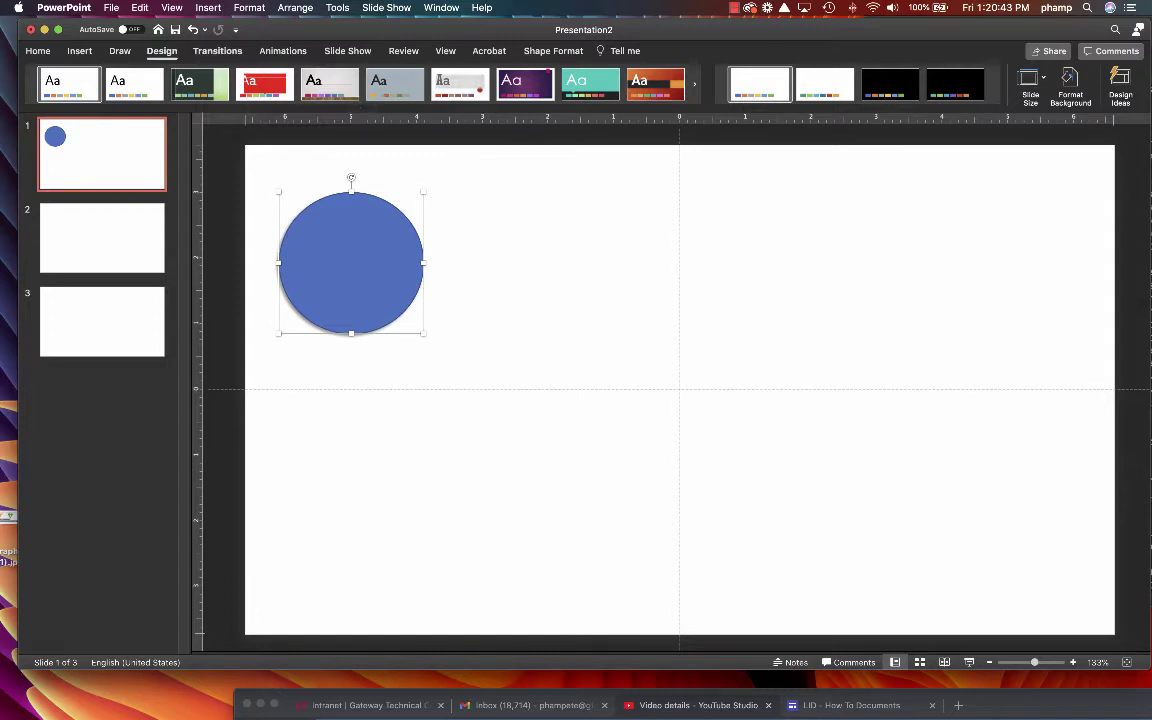
pyautogui.click(217, 51)
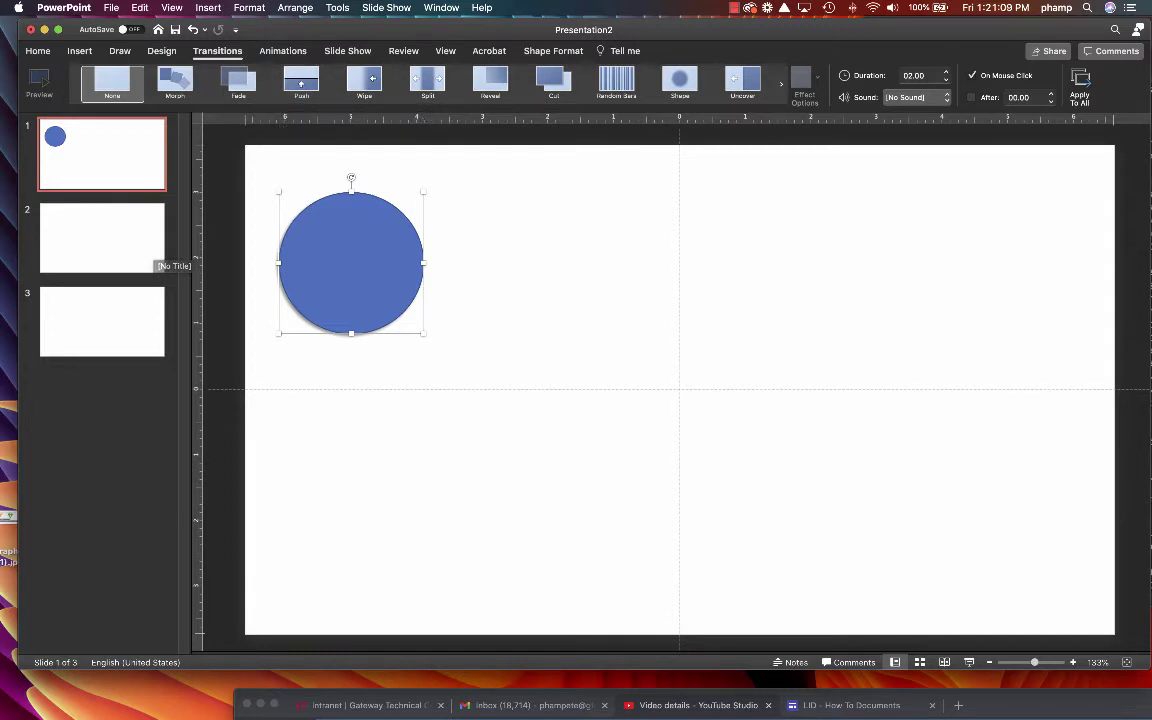
pyautogui.moveTo(100, 240); pyautogui.dragTo(90, 140)
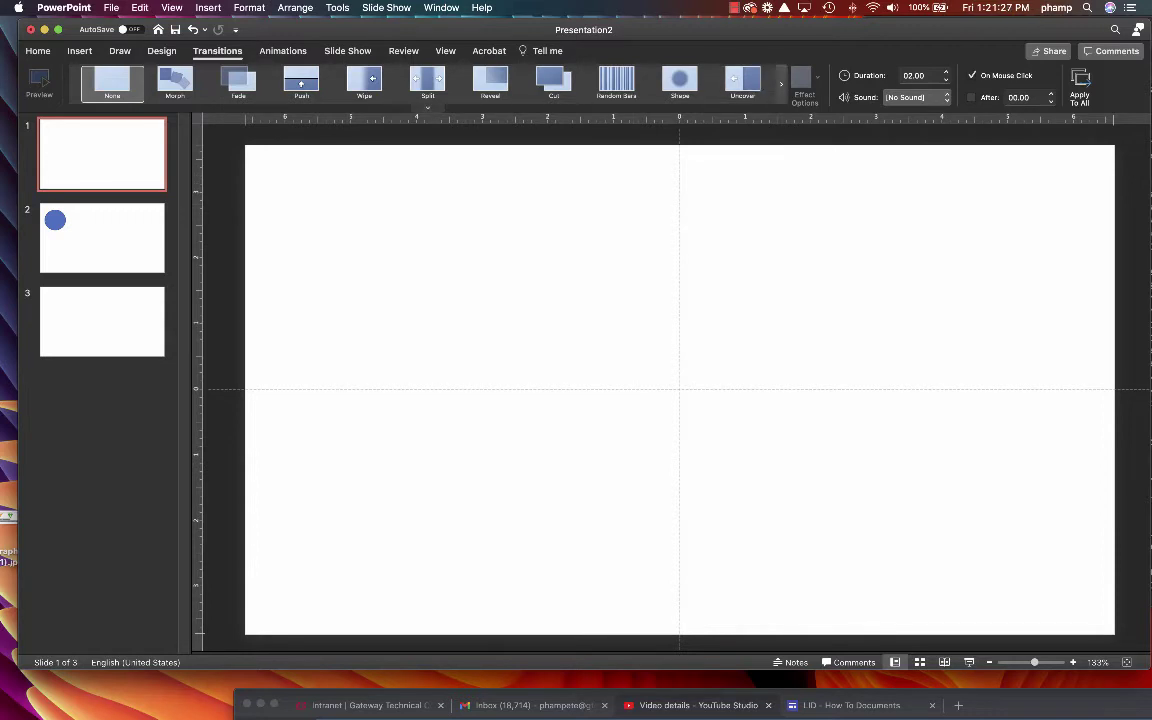
# Browse the available slide transitions and apply the Fade transition to slides 1 and 2
pyautogui.click(781, 84)
pyautogui.scroll(-2, 428, 83)
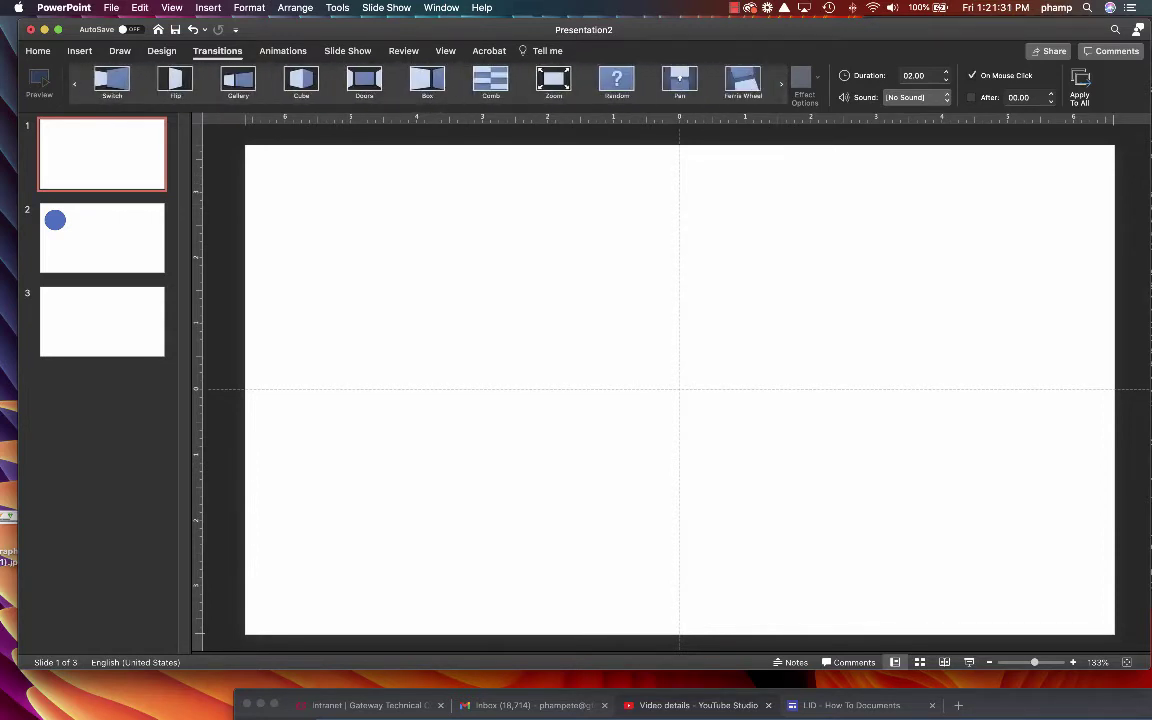
pyautogui.scroll(-2, 428, 83)
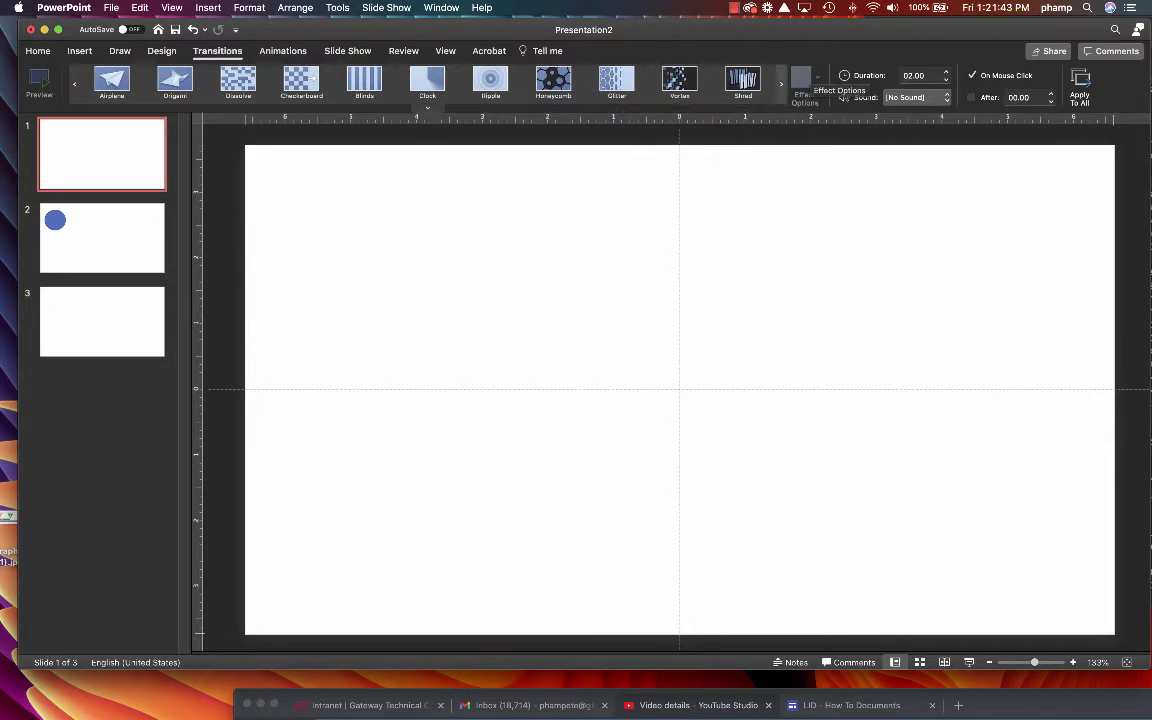
pyautogui.click(781, 84)
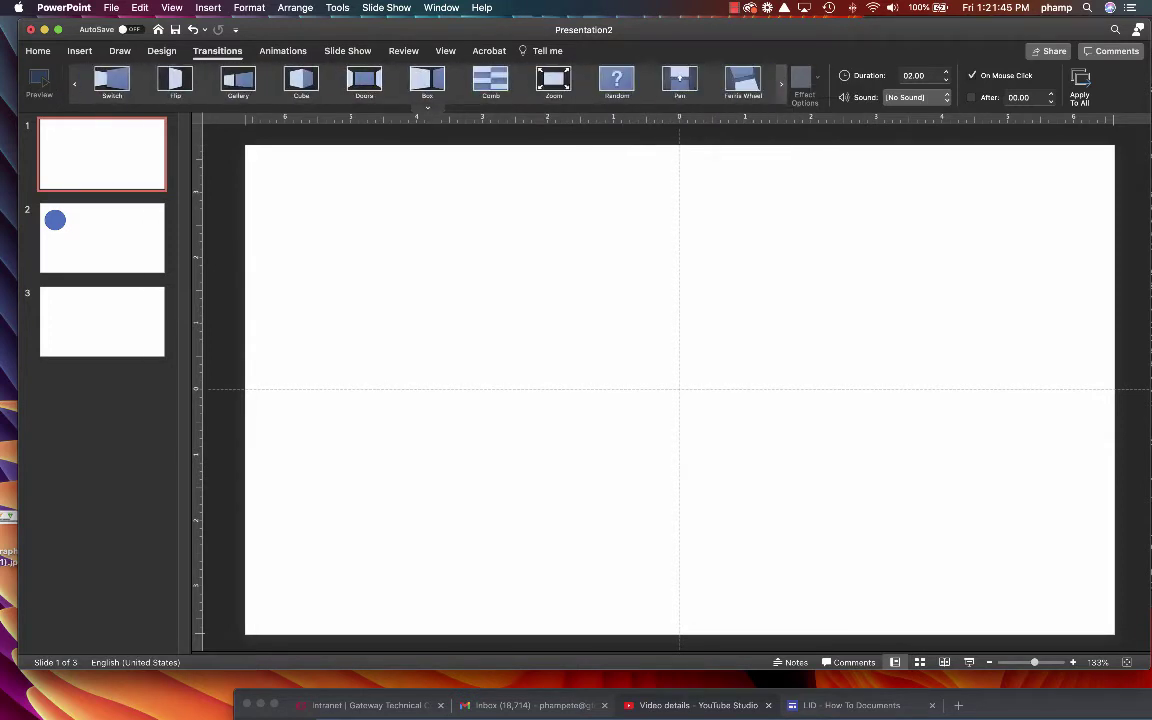
pyautogui.click(781, 84)
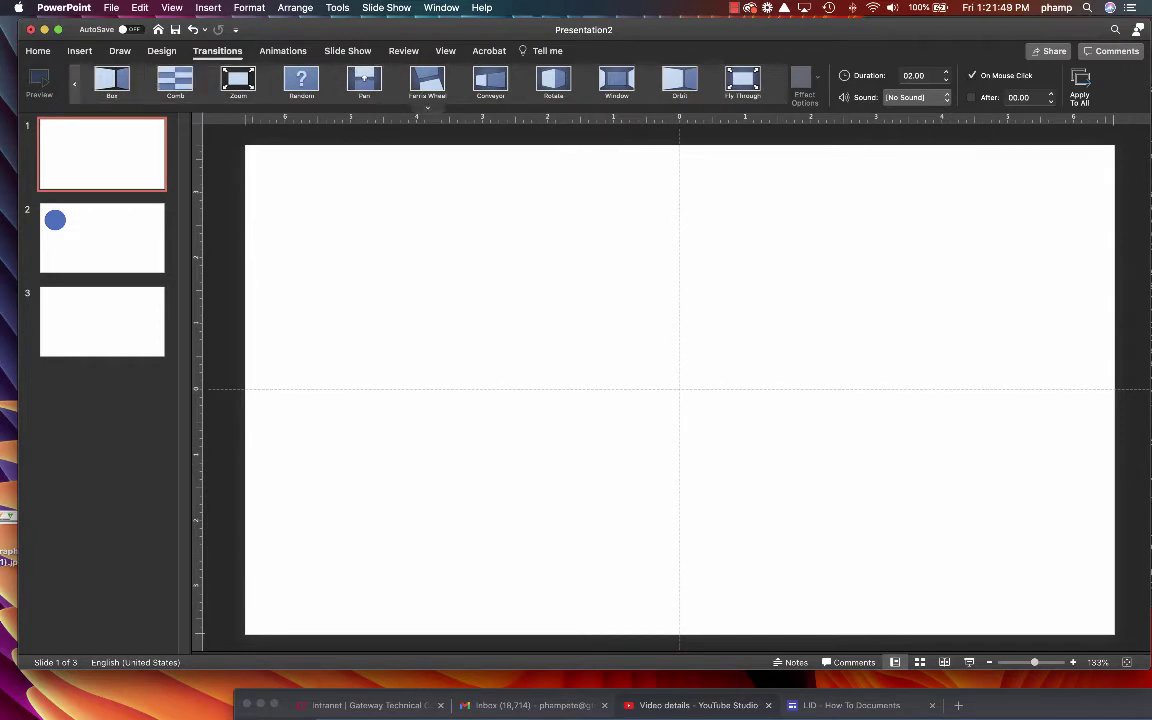
pyautogui.hscroll(-10, 430, 80)
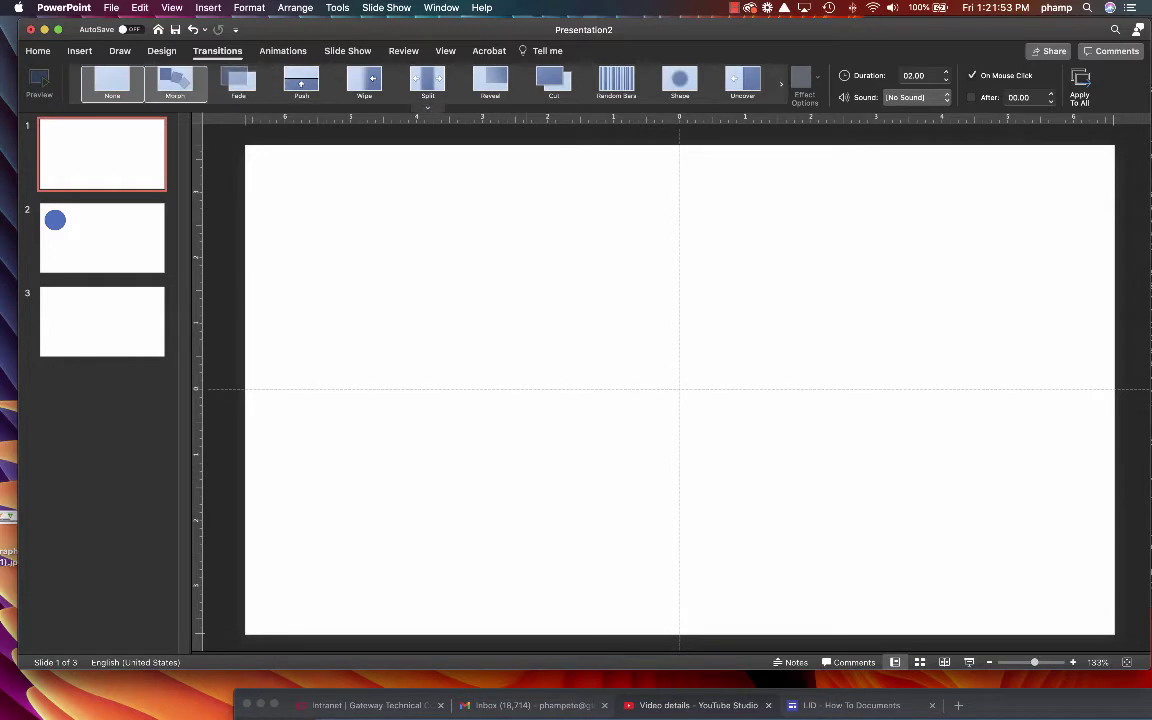
pyautogui.click(238, 80)
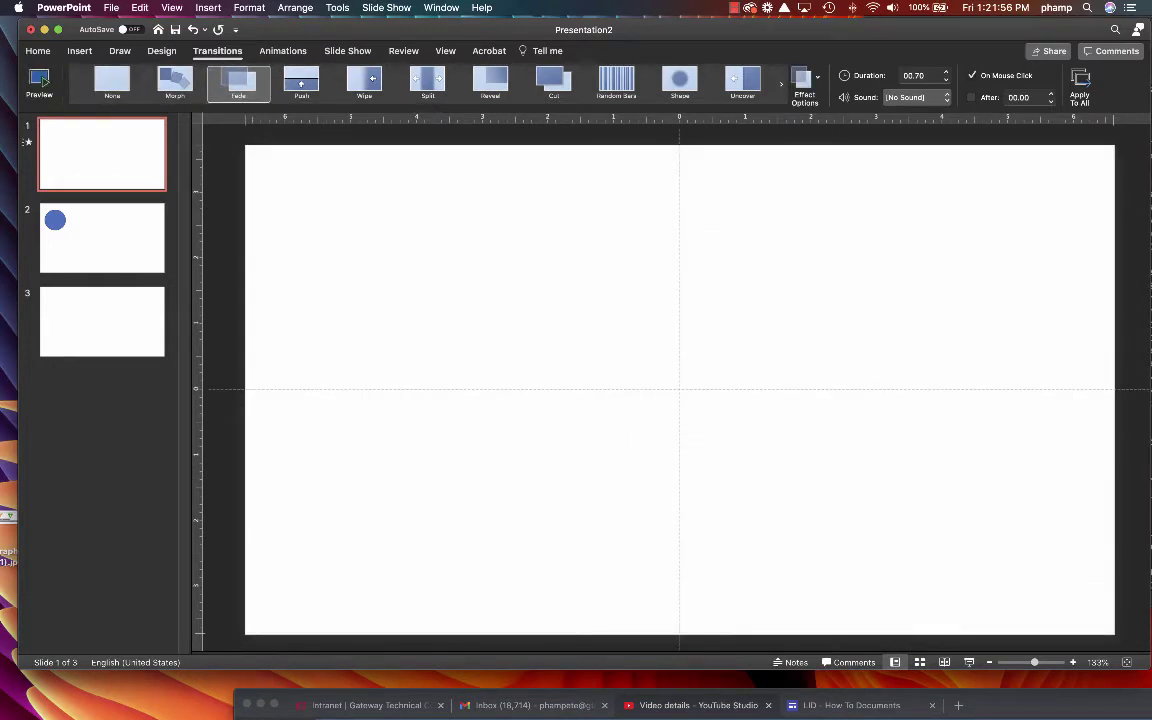
pyautogui.click(102, 238)
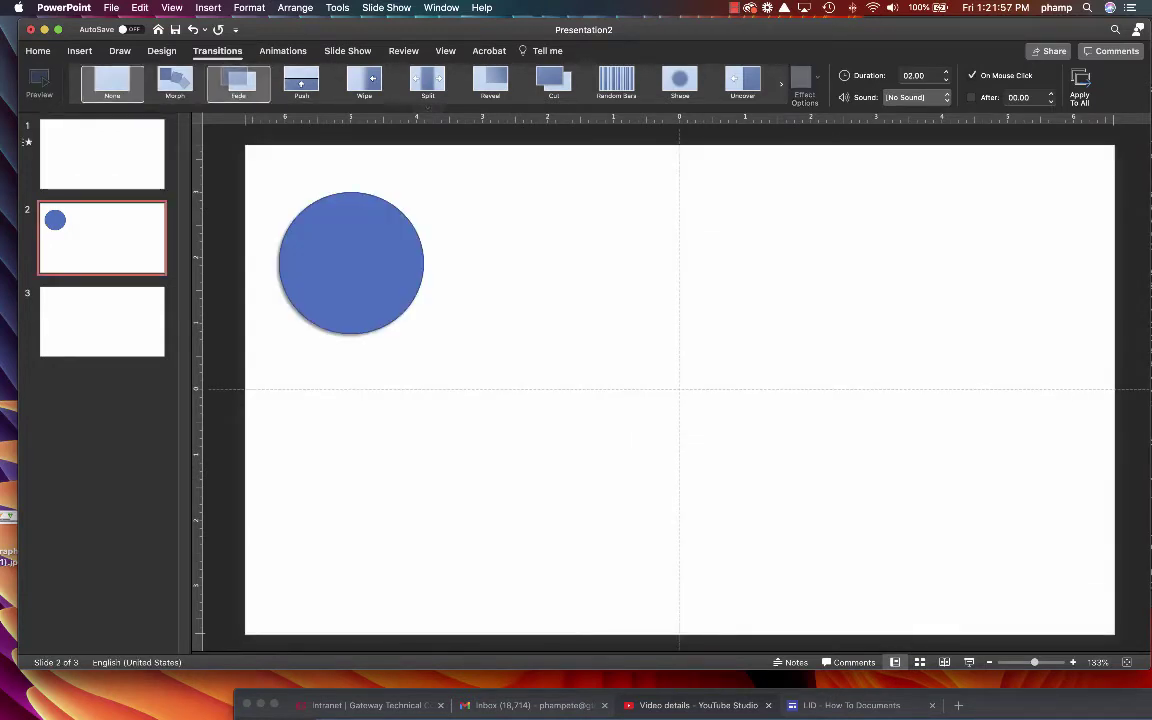
pyautogui.click(238, 80)
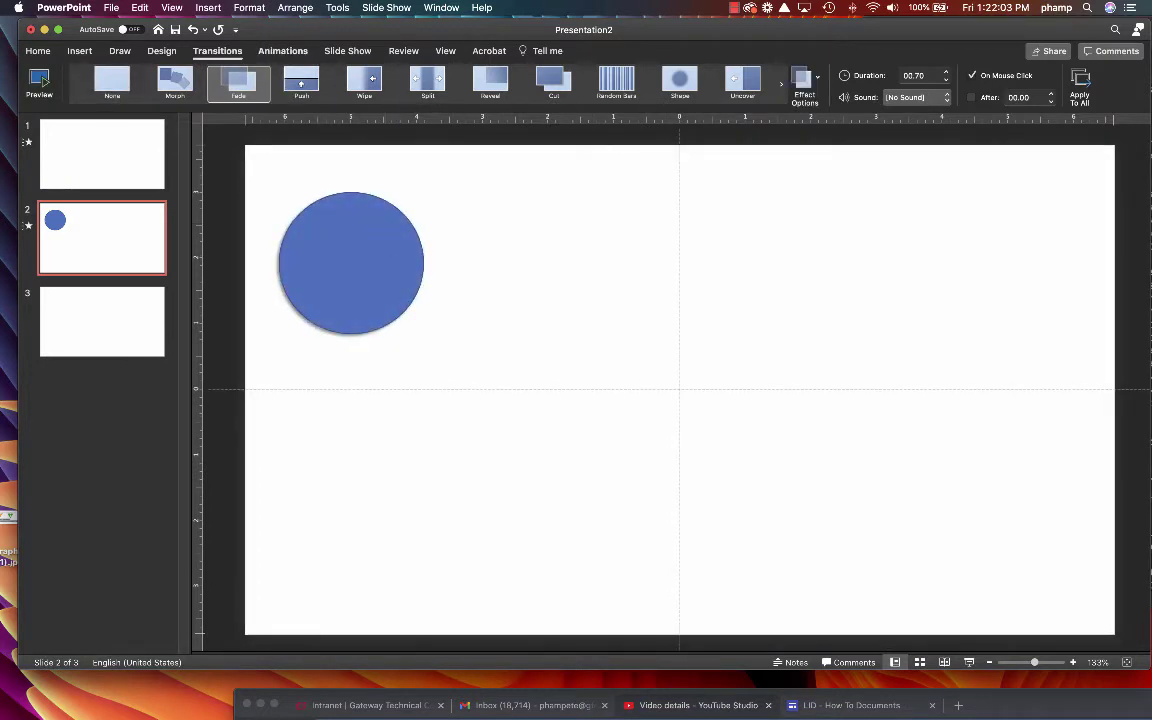
# Examine the entrance animation effects available for the blue circle on slide 2
pyautogui.click(283, 51)
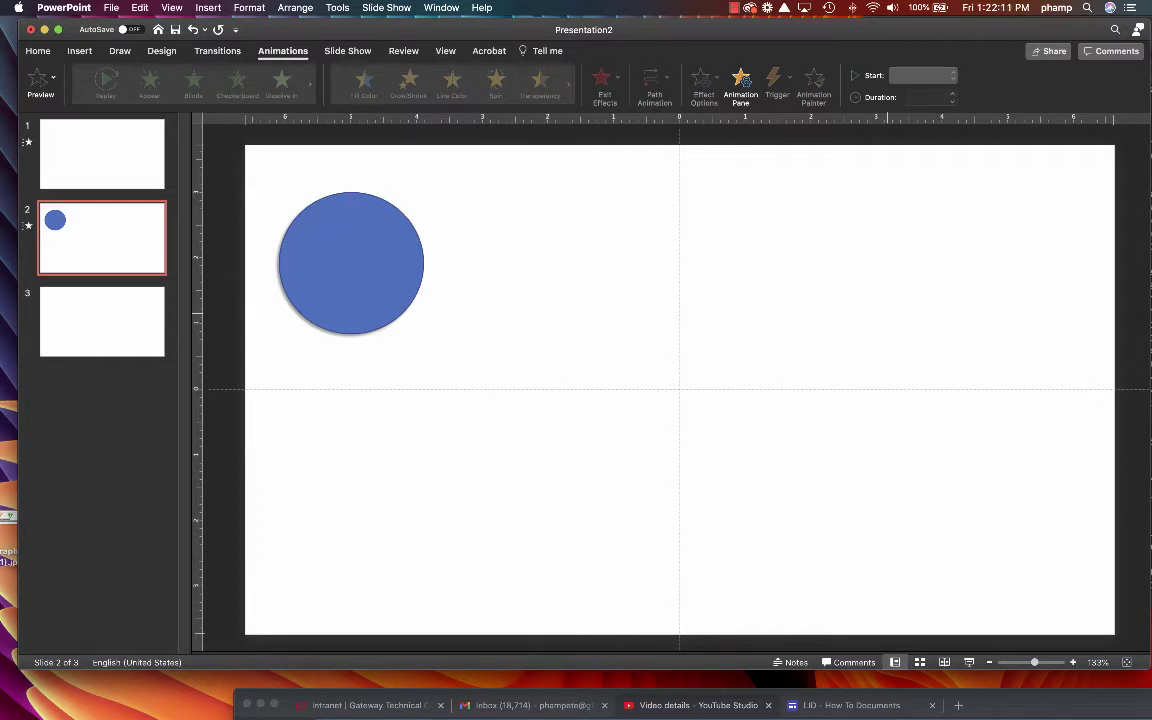
pyautogui.click(361, 240)
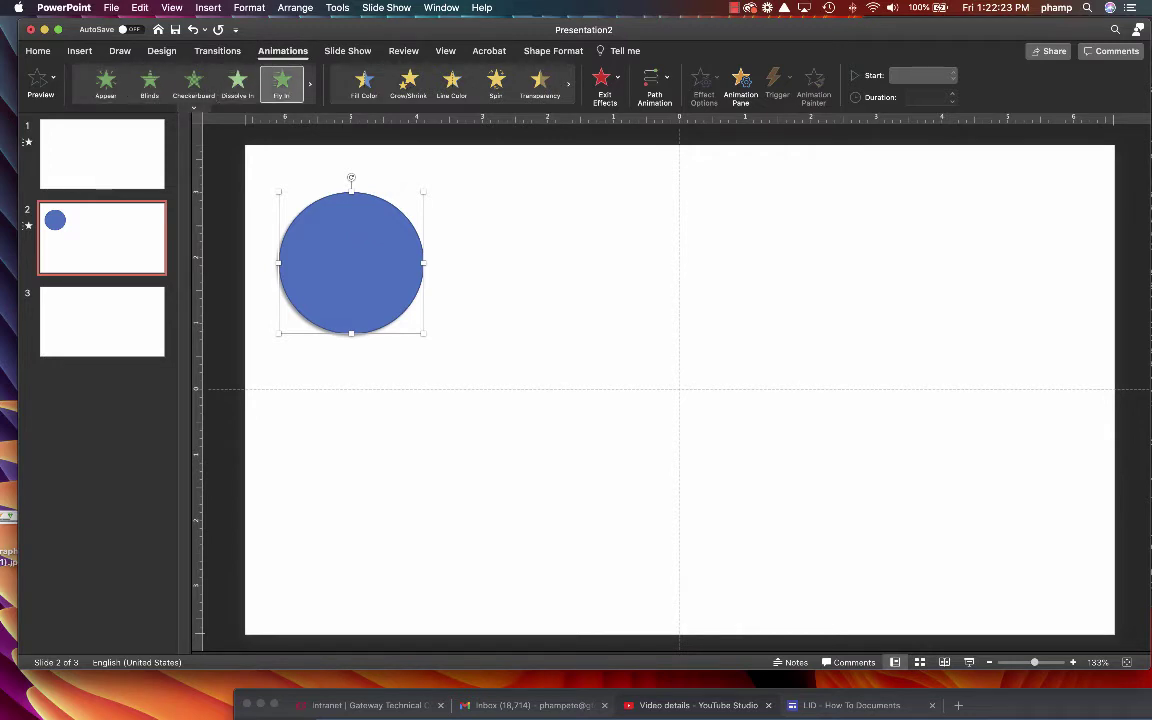
pyautogui.click(310, 84)
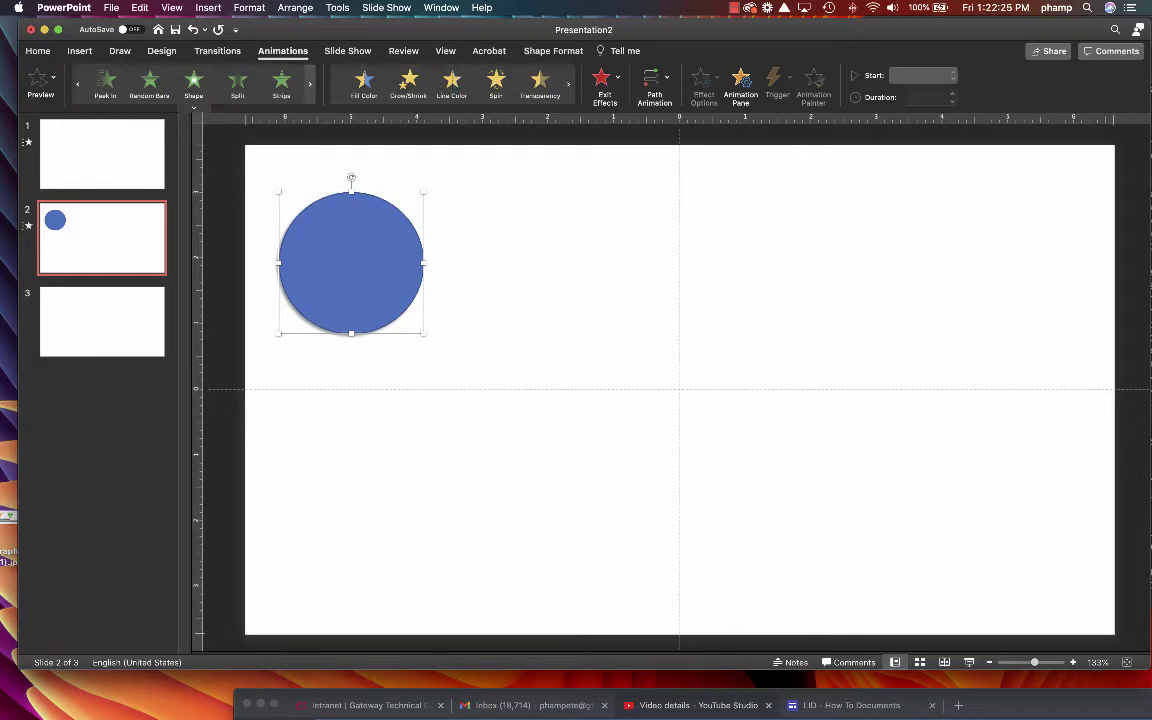
pyautogui.click(310, 84)
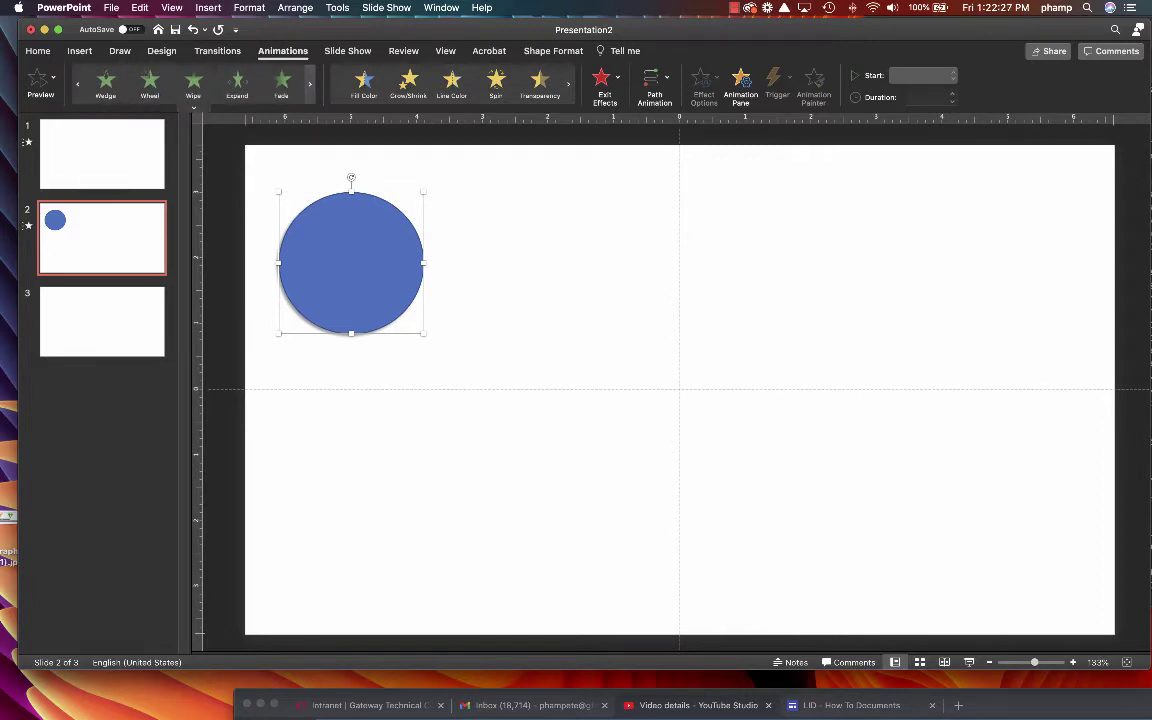
pyautogui.click(310, 84)
pyautogui.click(310, 84)
pyautogui.click(310, 84)
pyautogui.hscroll(2, 180, 85)
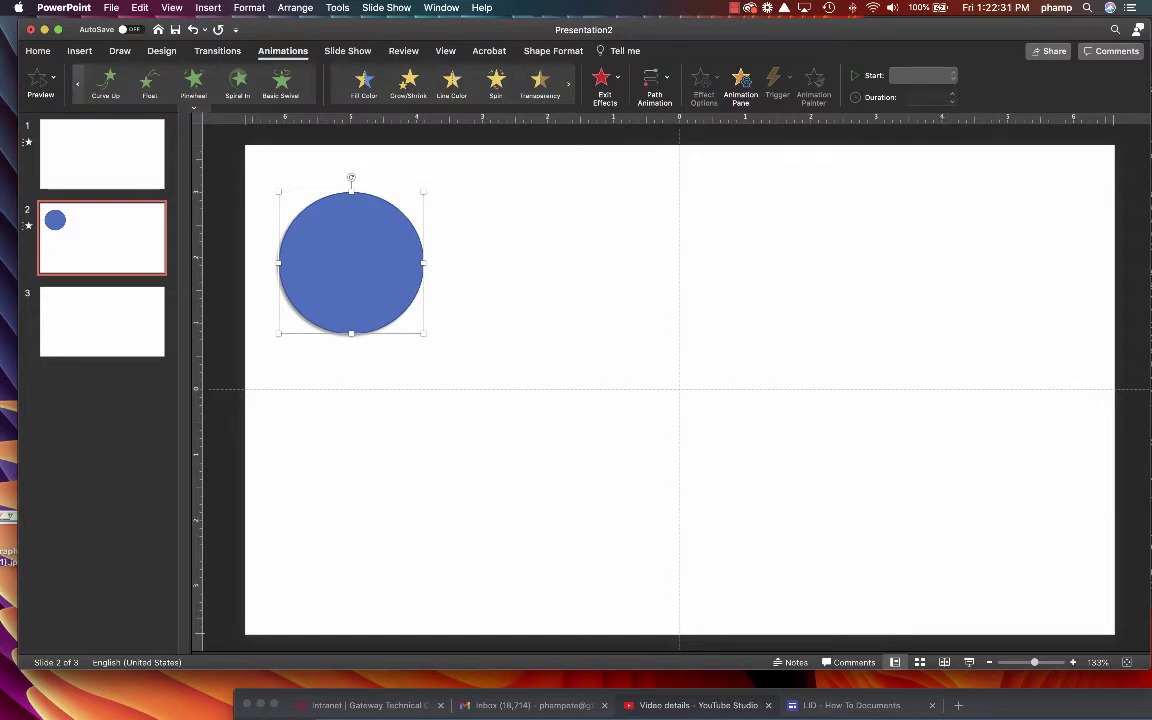
pyautogui.hscroll(5, 180, 85)
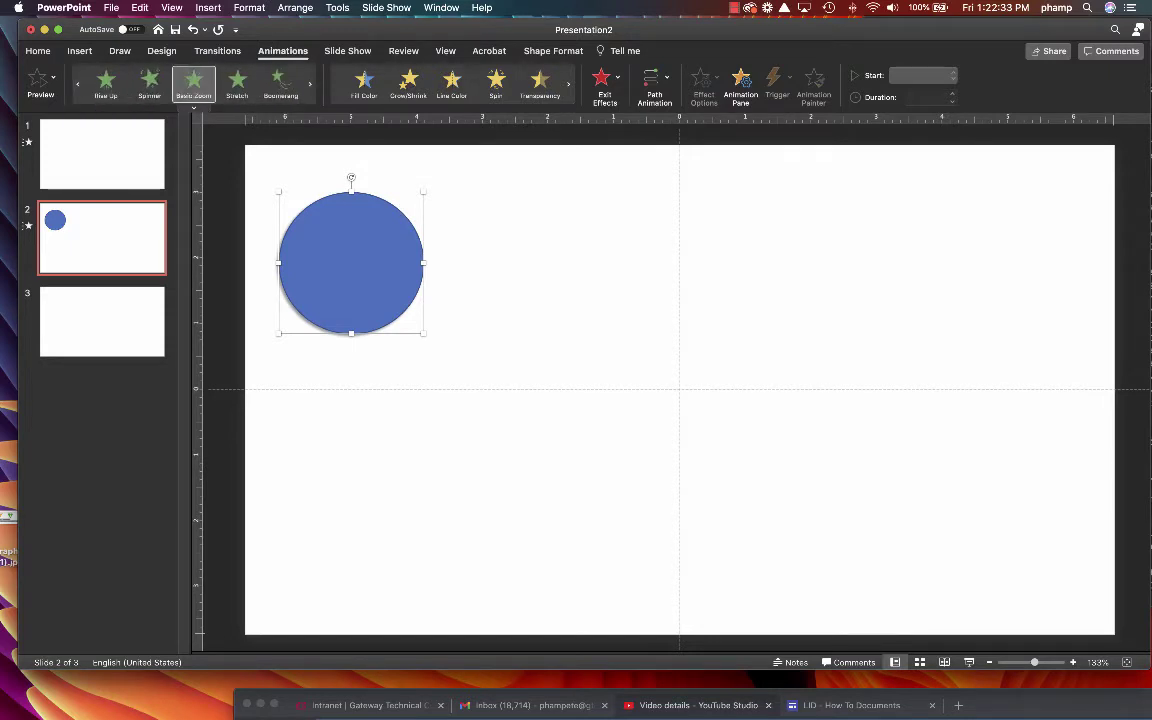
pyautogui.hscroll(5, 180, 85)
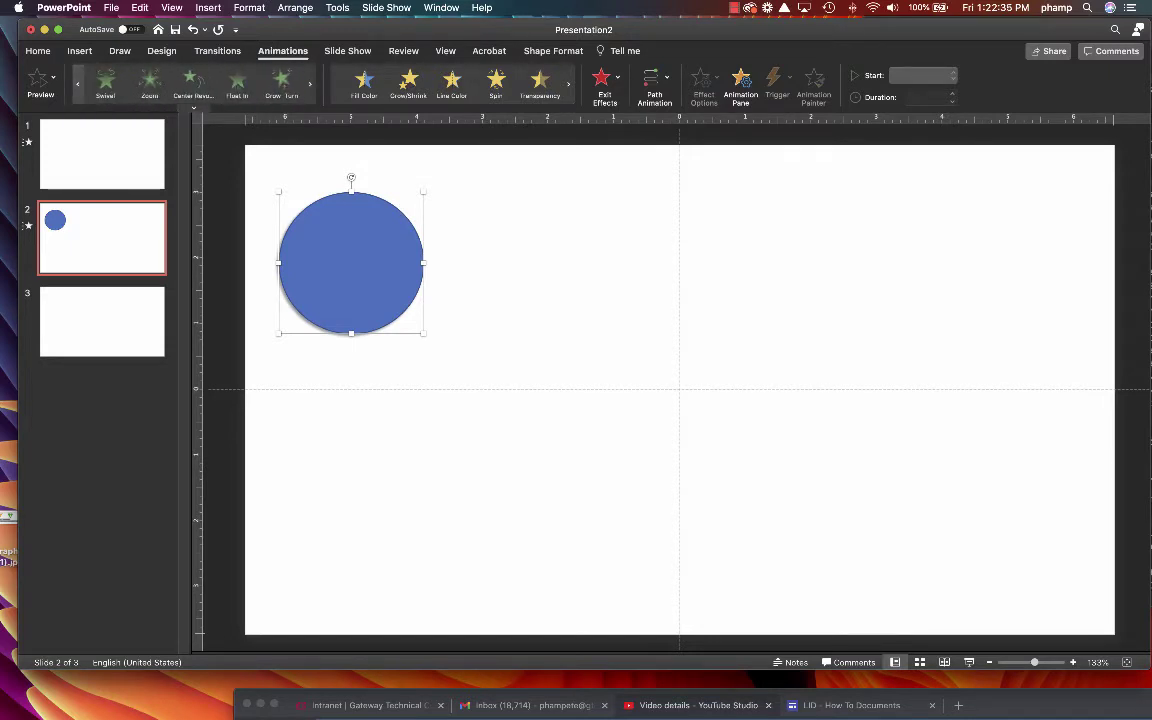
pyautogui.hscroll(5, 180, 85)
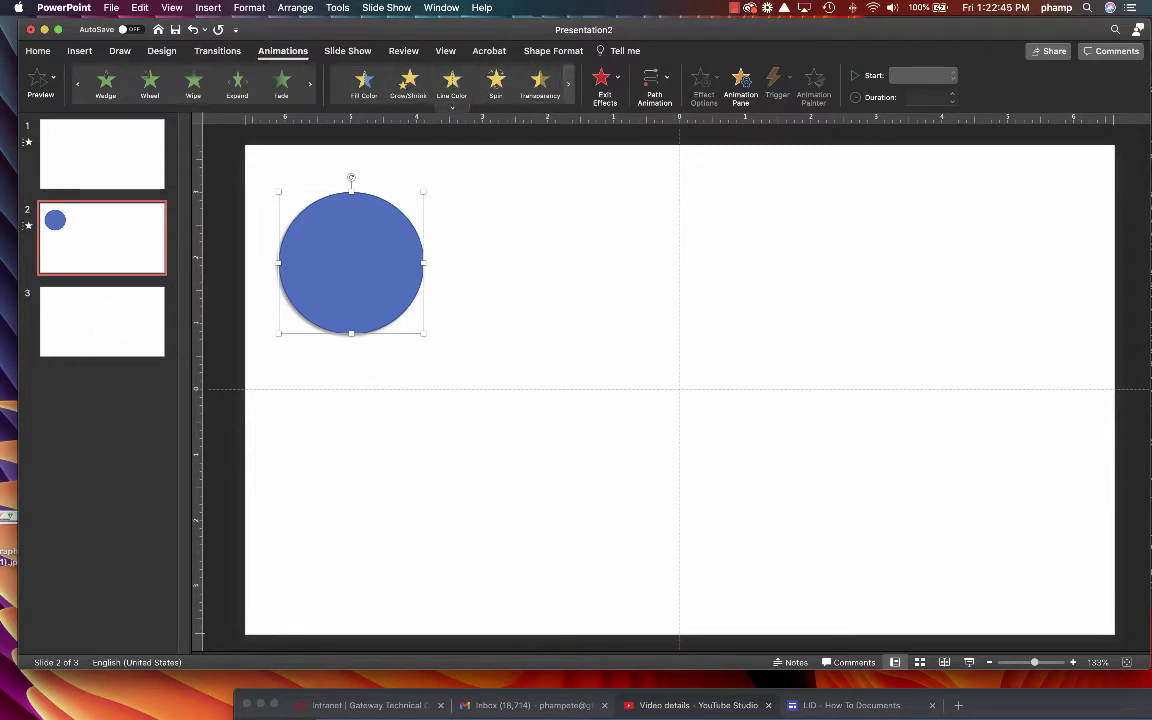
# Review the emphasis and exit animation effects available for the blue circle without applying any
pyautogui.click(568, 84)
pyautogui.click(568, 84)
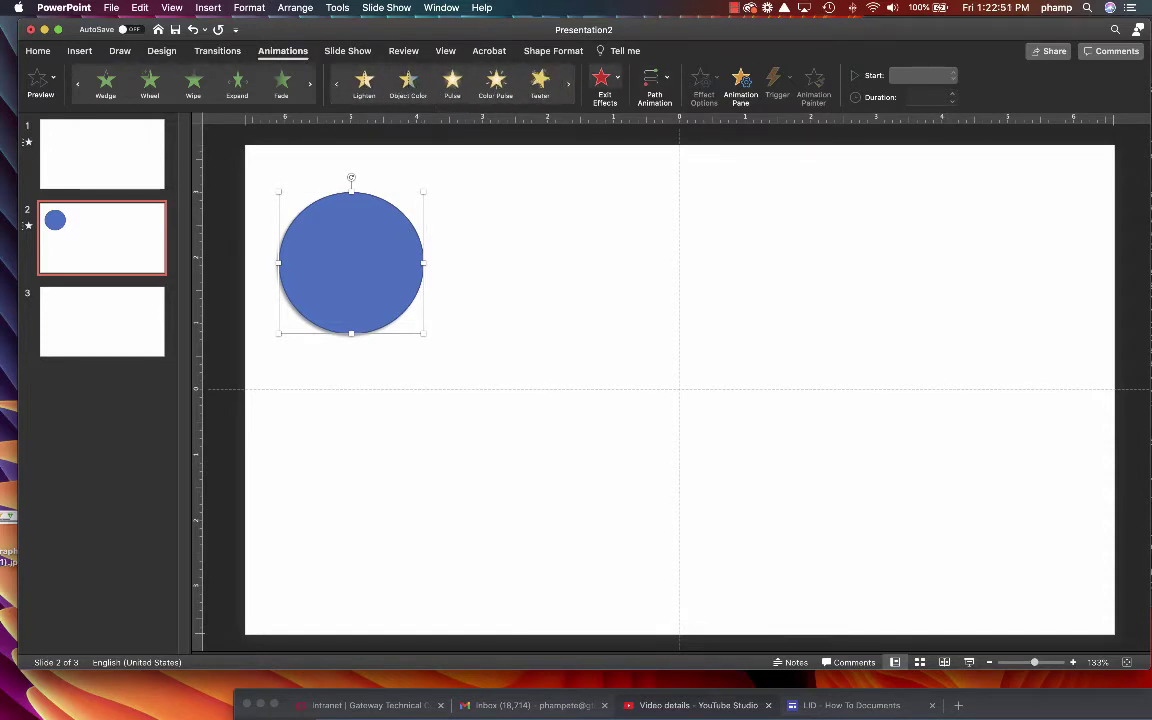
pyautogui.click(605, 79)
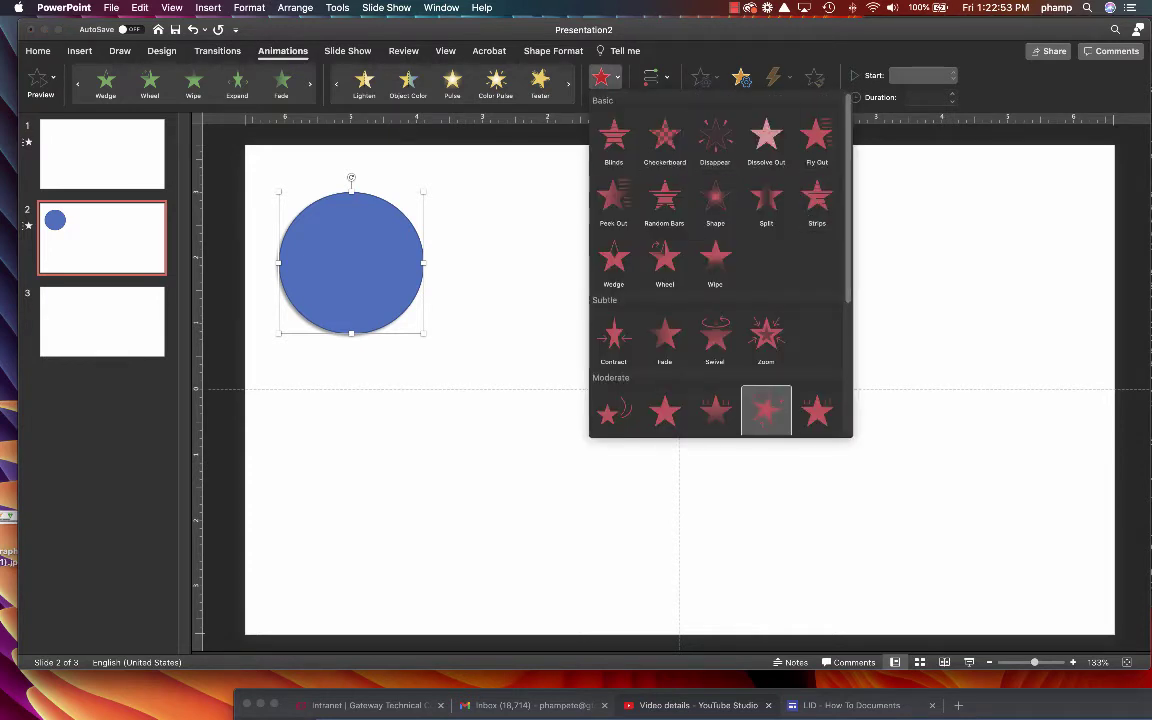
pyautogui.scroll(-5, 720, 265)
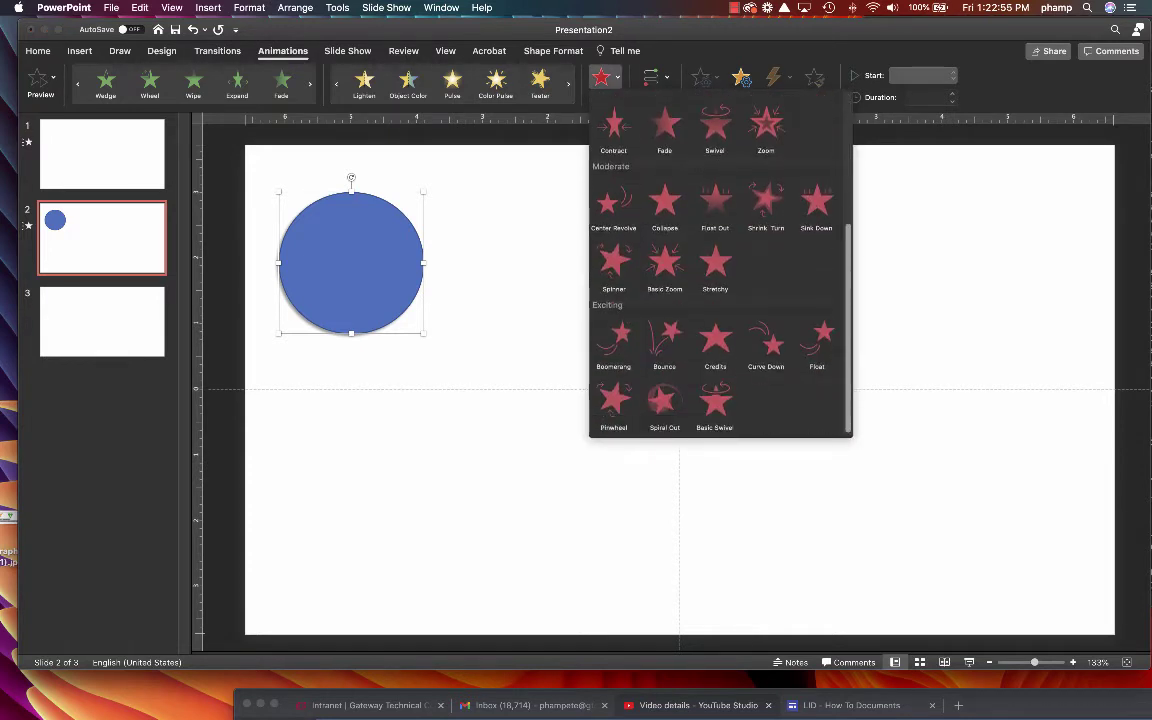
pyautogui.click(927, 312)
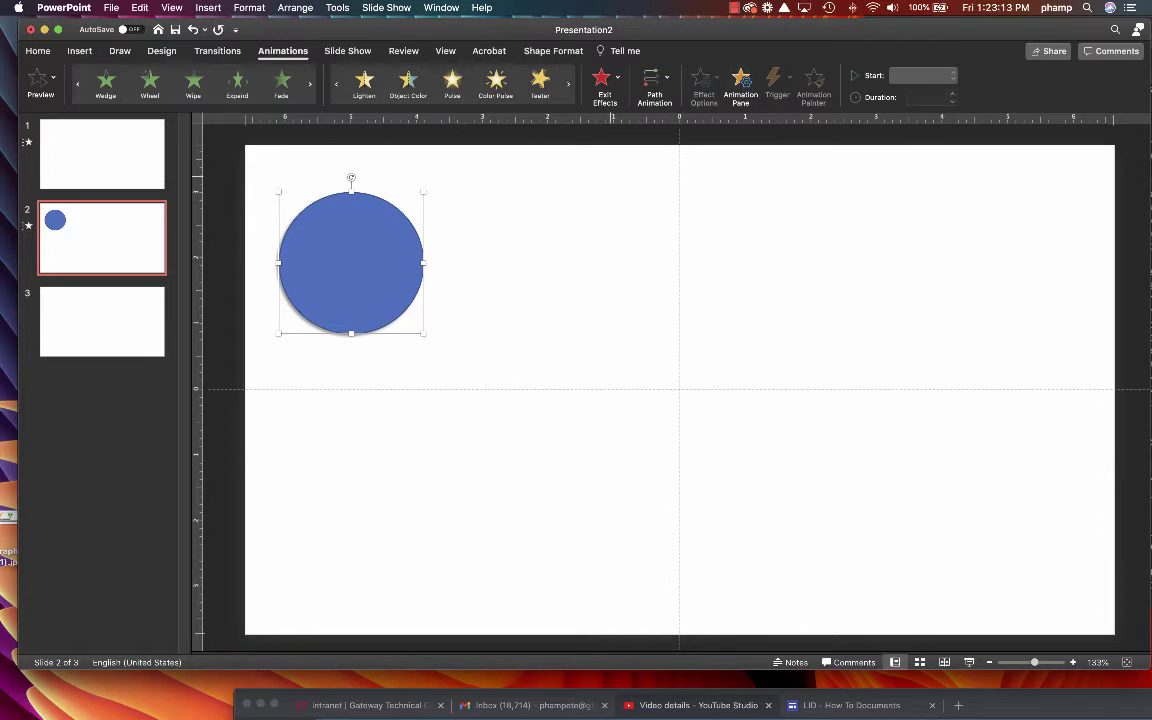
# Move the blue circle slightly higher on the slide and draw a freeform motion path from its centre down and across to the slide's right side
pyautogui.moveTo(347, 261); pyautogui.dragTo(345, 232)
pyautogui.press('Escape')
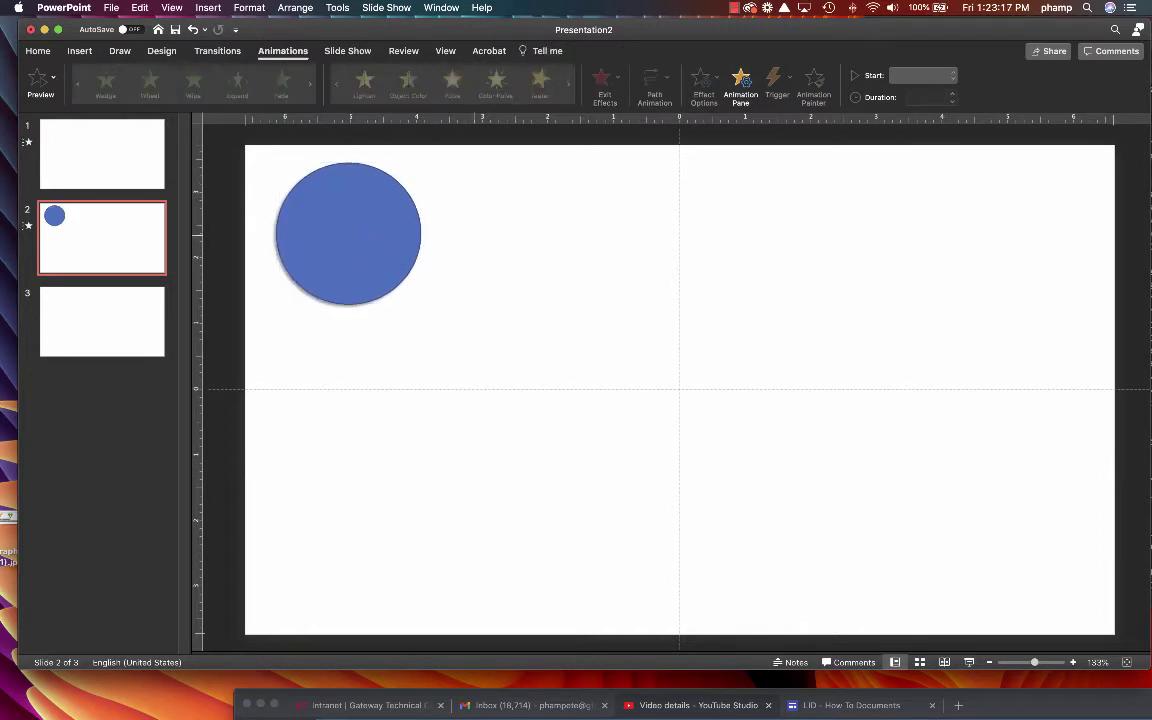
pyautogui.click(360, 243)
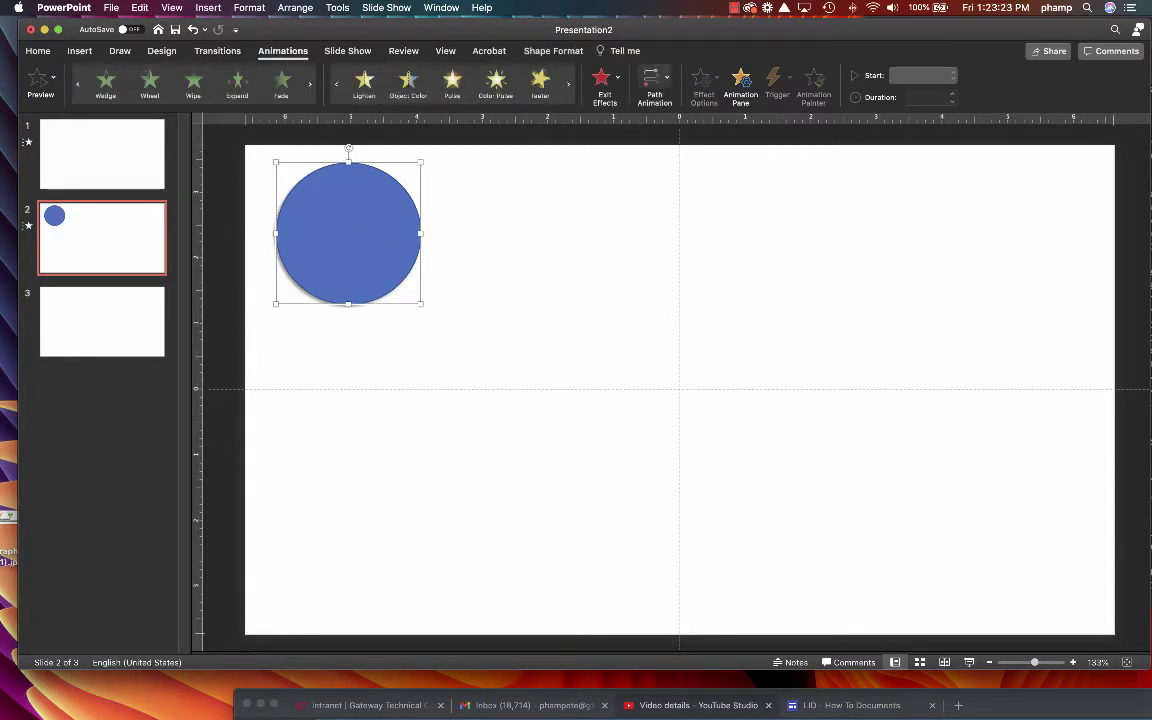
pyautogui.click(652, 80)
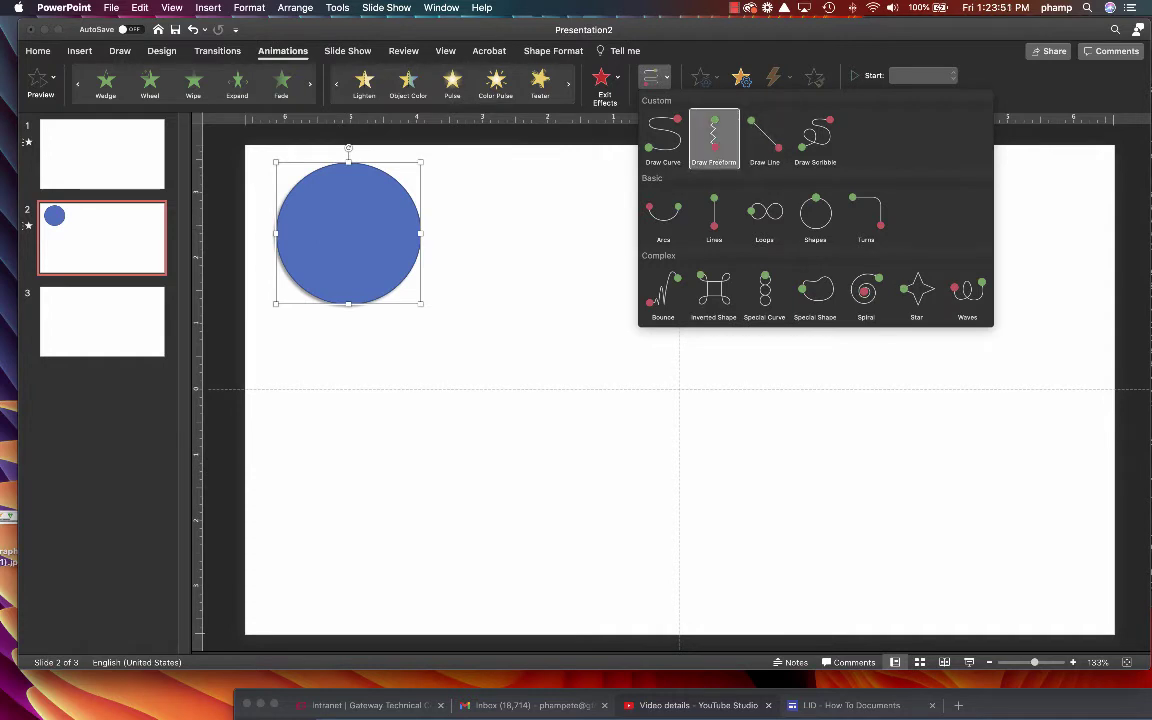
pyautogui.click(719, 160)
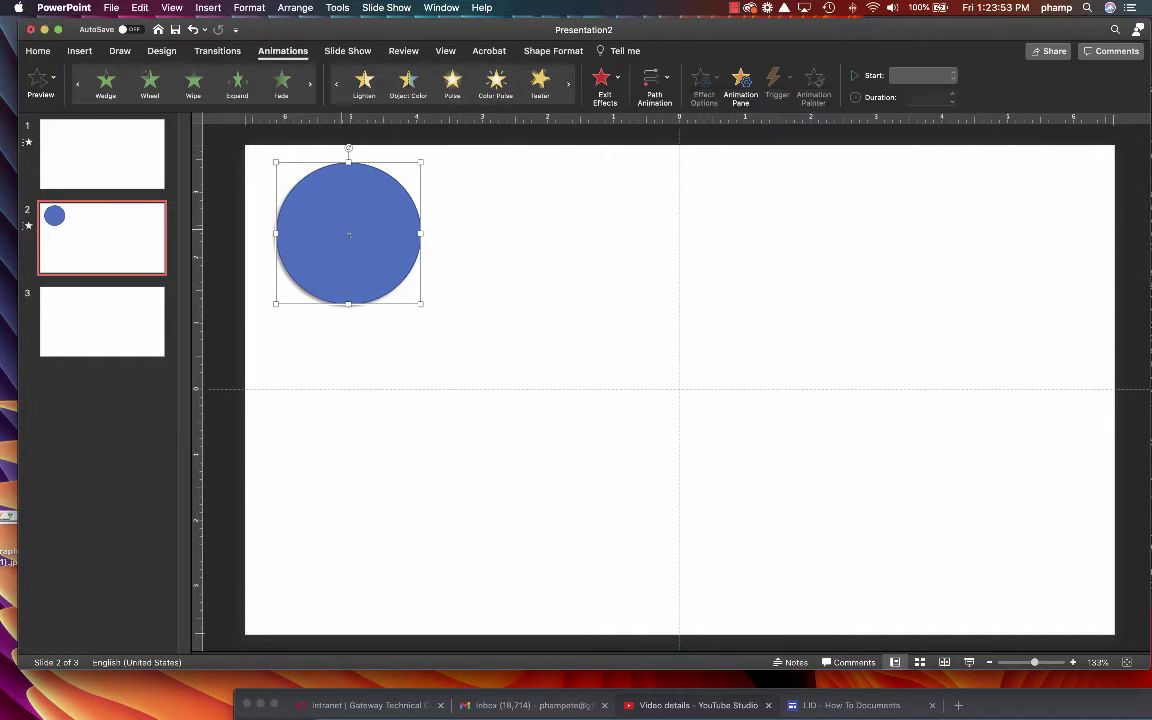
pyautogui.moveTo(355, 240)
pyautogui.mouseDown()
pyautogui.moveTo(489, 254)
pyautogui.moveTo(488, 327)
pyautogui.moveTo(556, 344)
pyautogui.moveTo(555, 426)
pyautogui.moveTo(612, 476)
pyautogui.moveTo(635, 614)
pyautogui.moveTo(803, 428)
pyautogui.moveTo(967, 311)
pyautogui.moveTo(1004, 320)
pyautogui.mouseUp()
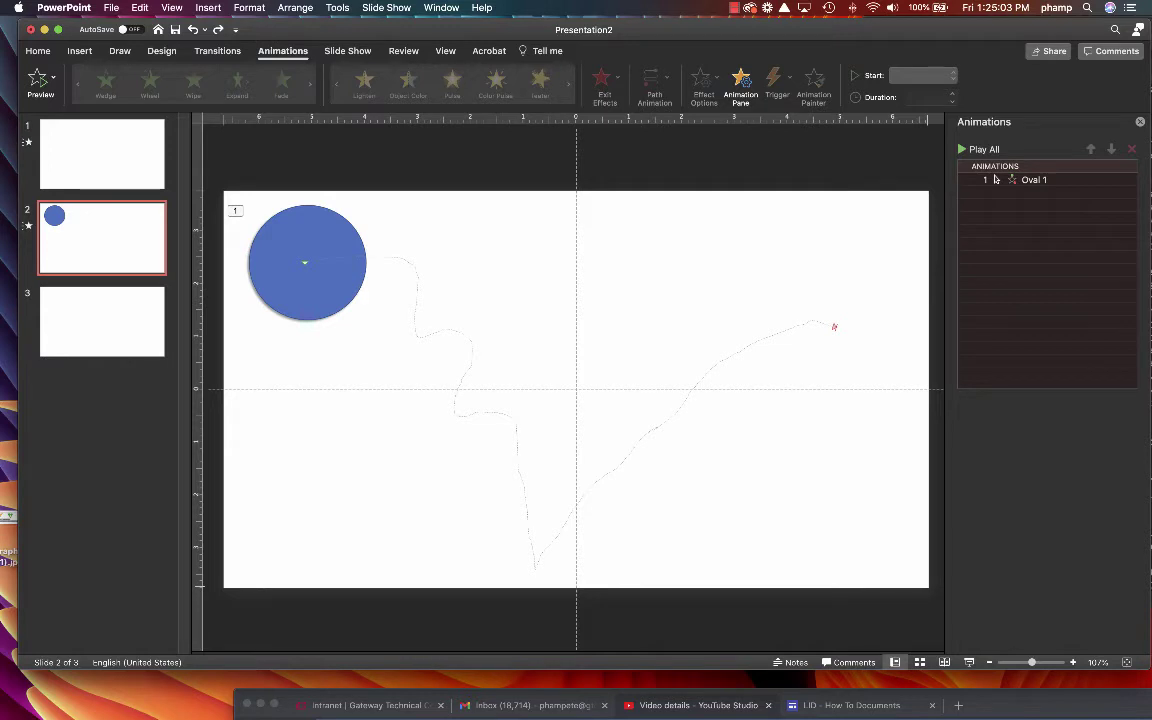
# Show the Animation Pane for slide 2 and play all of the slide's animations
pyautogui.click(741, 84)
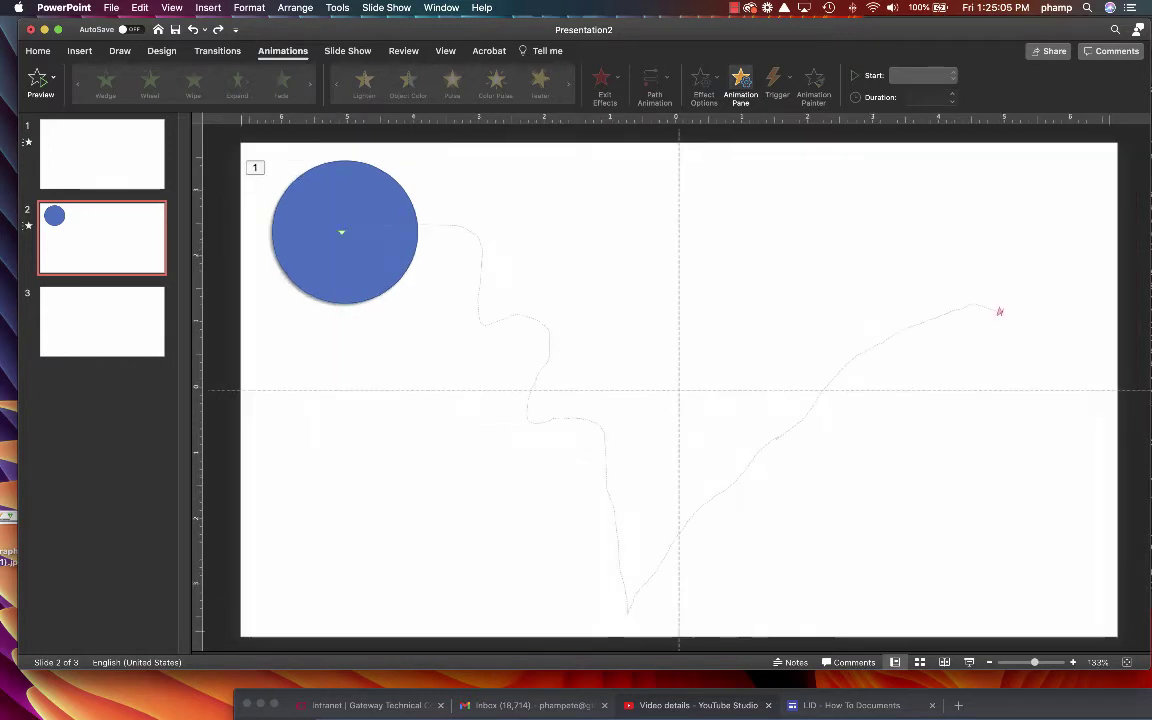
pyautogui.click(741, 84)
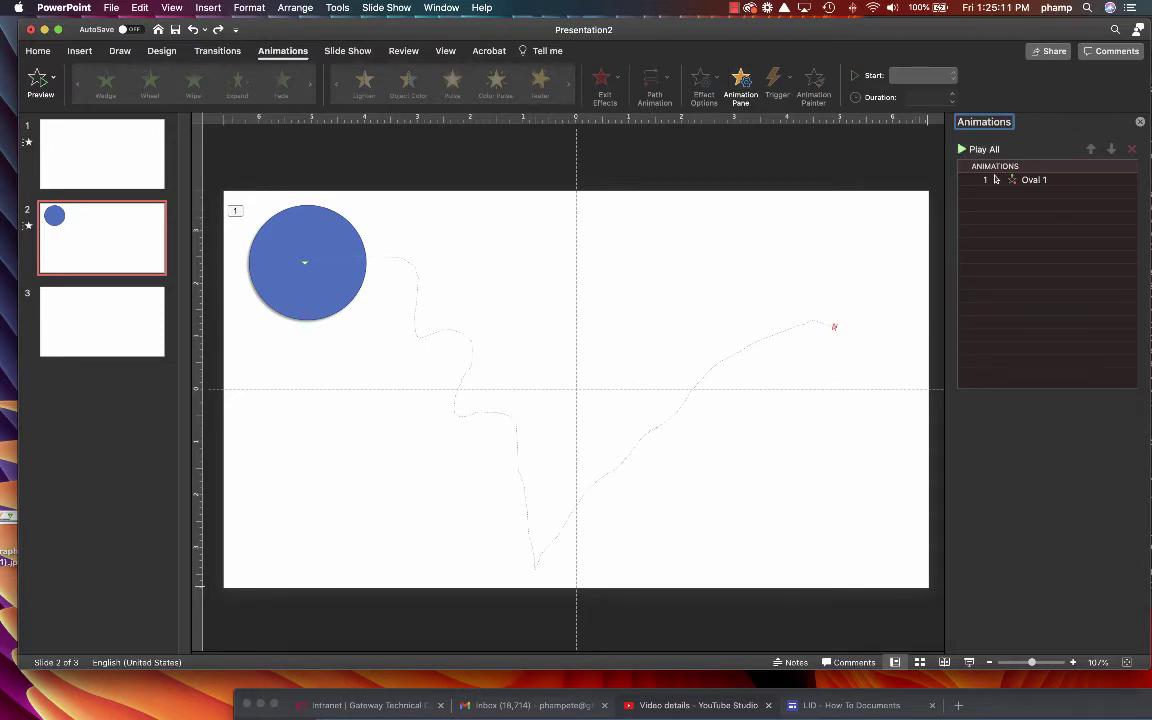
pyautogui.click(984, 150)
# Draw a rectangle about 2.14" high and 2.29" wide in the upper part of slide 2, just past the vertical centre guide
pyautogui.click(161, 50)
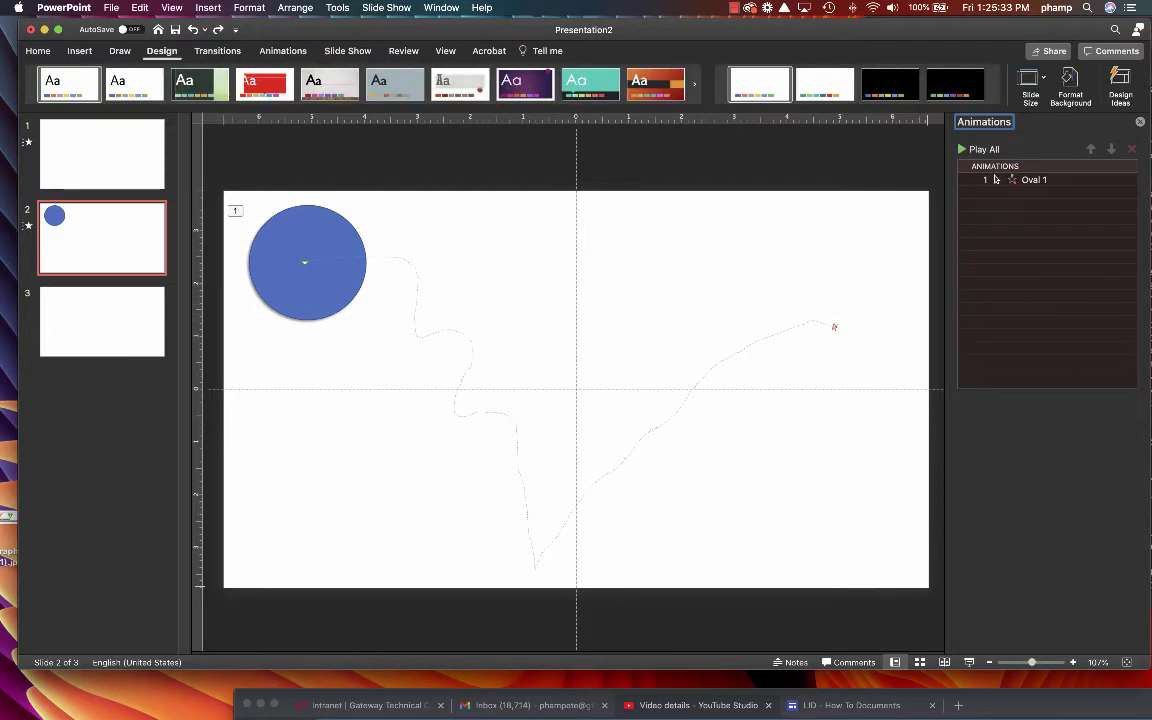
pyautogui.click(119, 50)
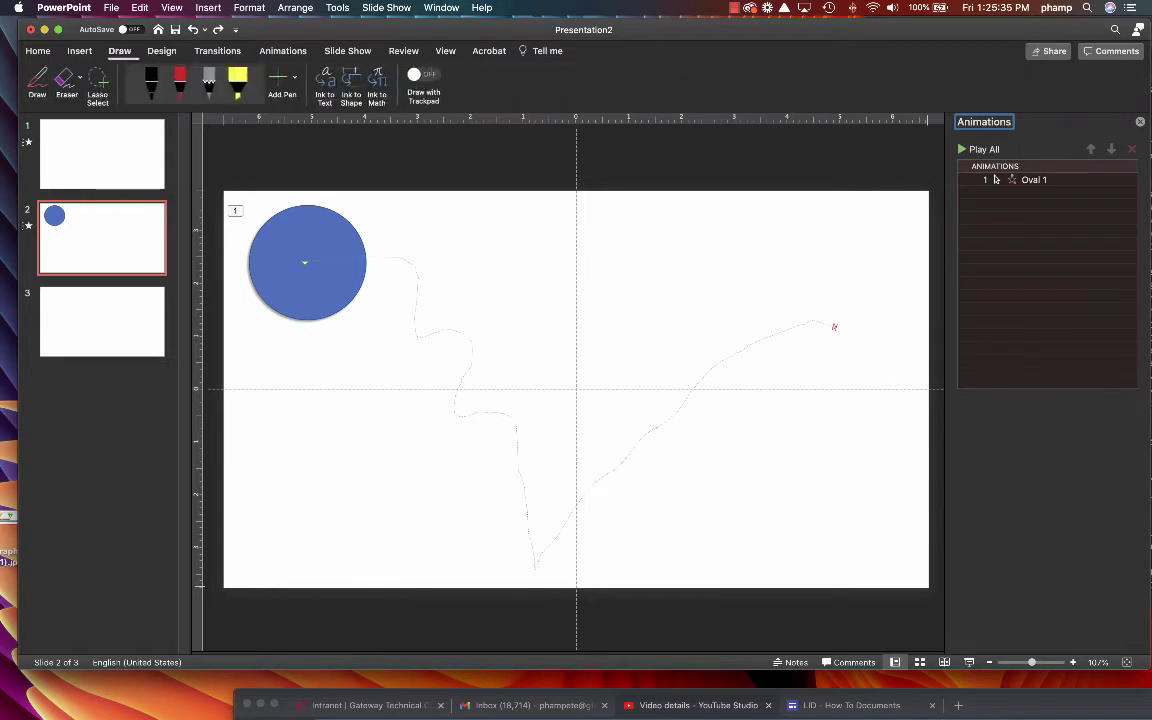
pyautogui.click(79, 50)
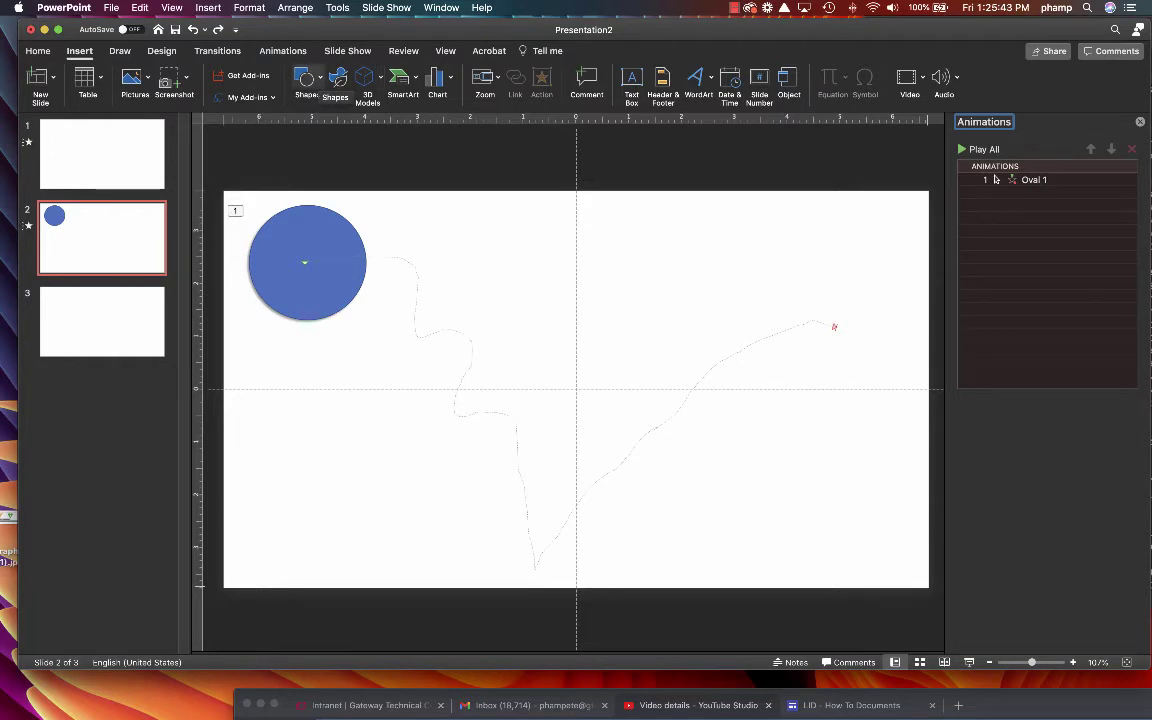
pyautogui.click(307, 80)
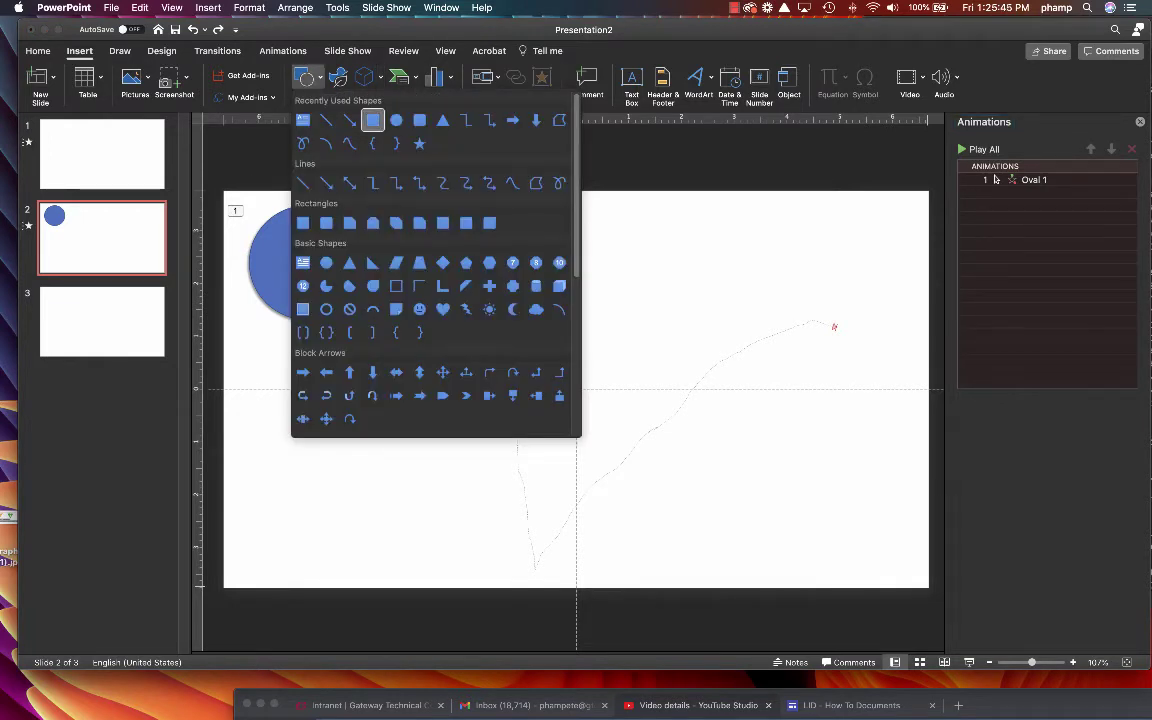
pyautogui.click(372, 120)
pyautogui.moveTo(603, 199); pyautogui.dragTo(724, 313)
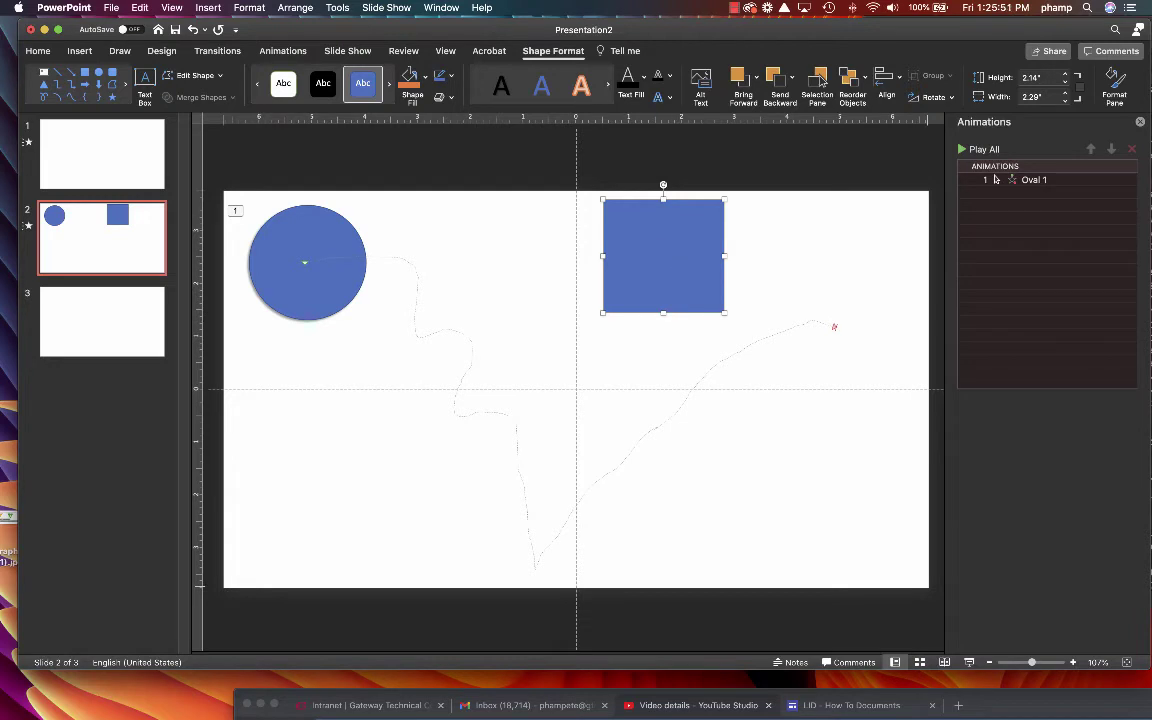
# Apply an Arcs motion path to the blue rectangle and stretch it deeper and wider, ending near the slide's right edge
pyautogui.click(283, 50)
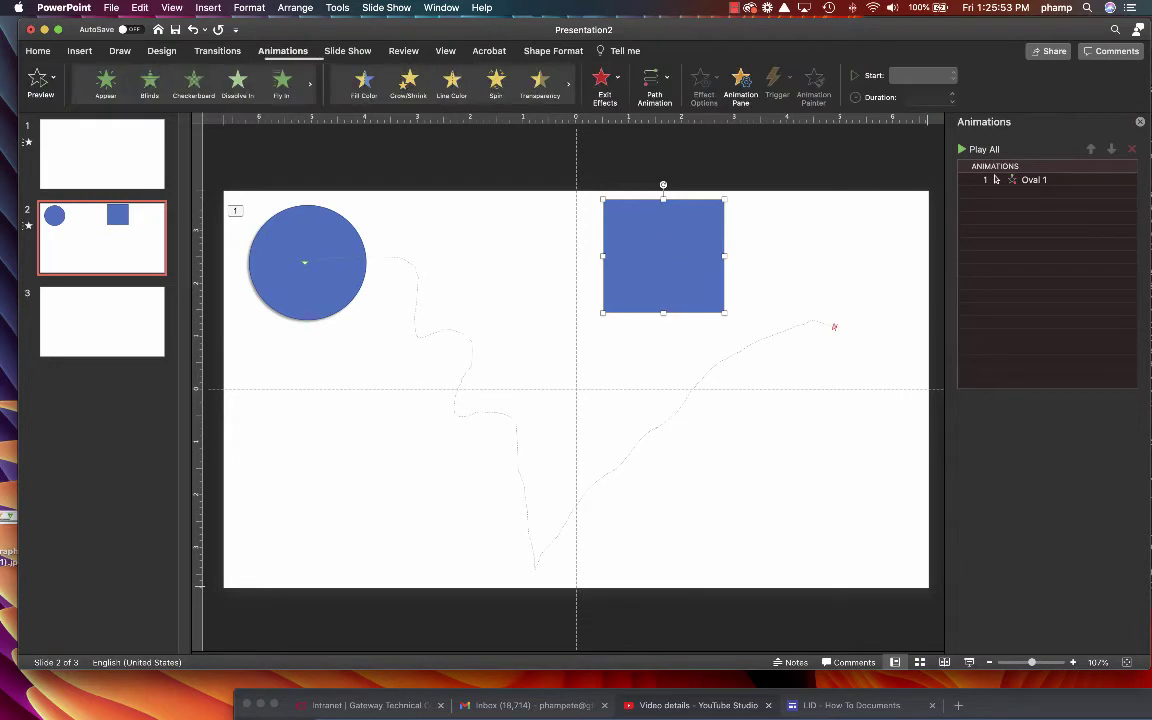
pyautogui.click(655, 82)
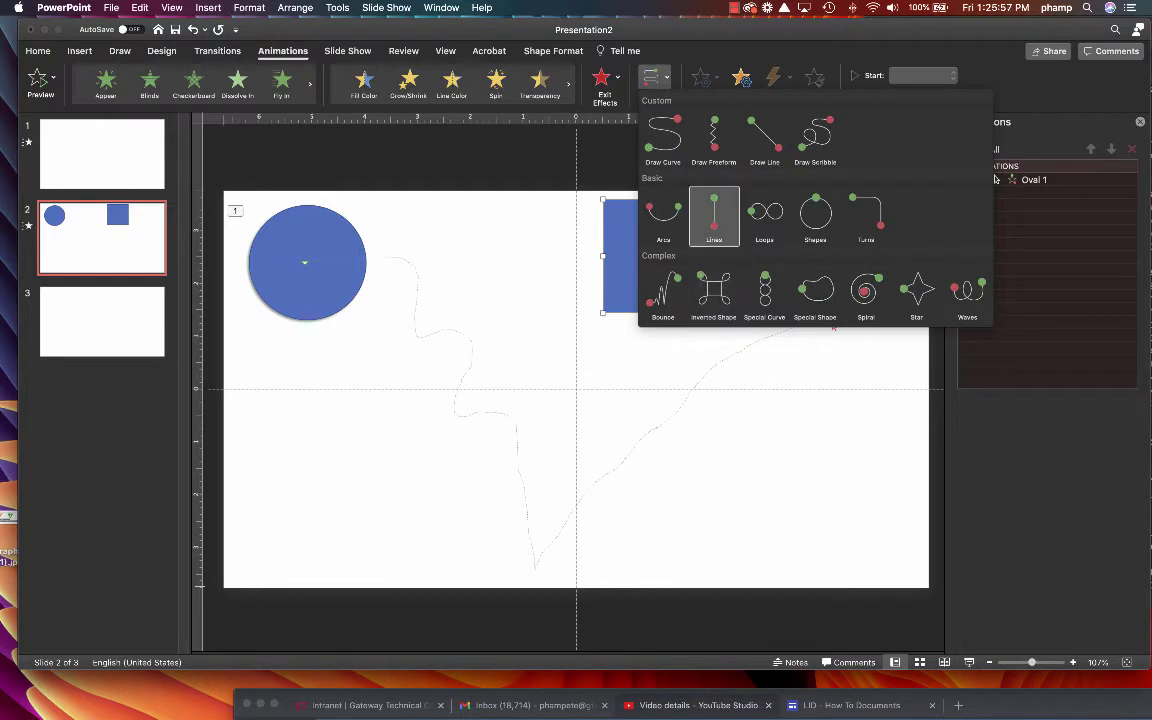
pyautogui.click(663, 215)
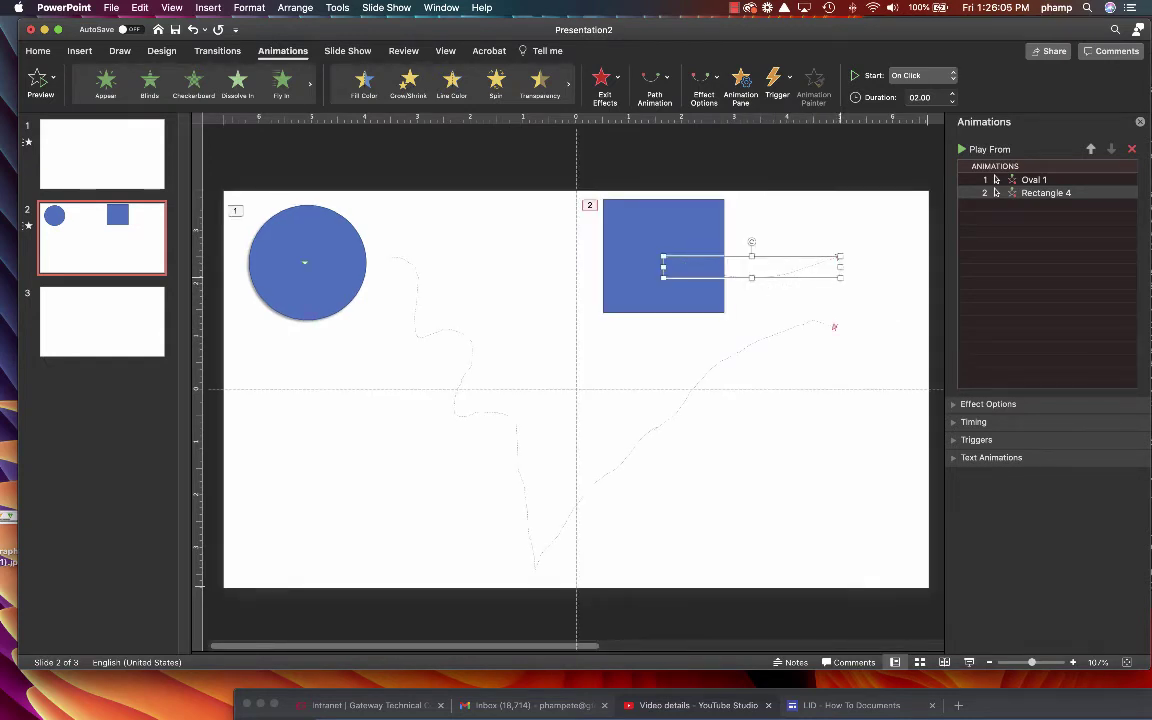
pyautogui.moveTo(840, 278); pyautogui.dragTo(872, 308)
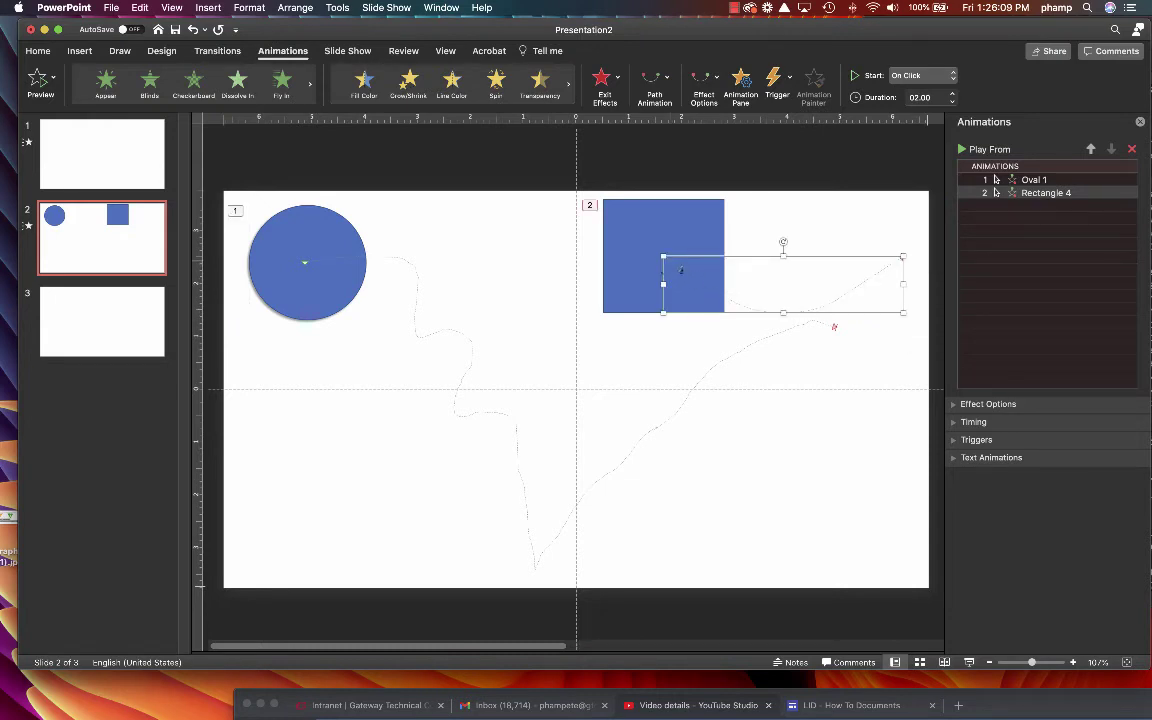
pyautogui.moveTo(663, 258); pyautogui.dragTo(634, 258)
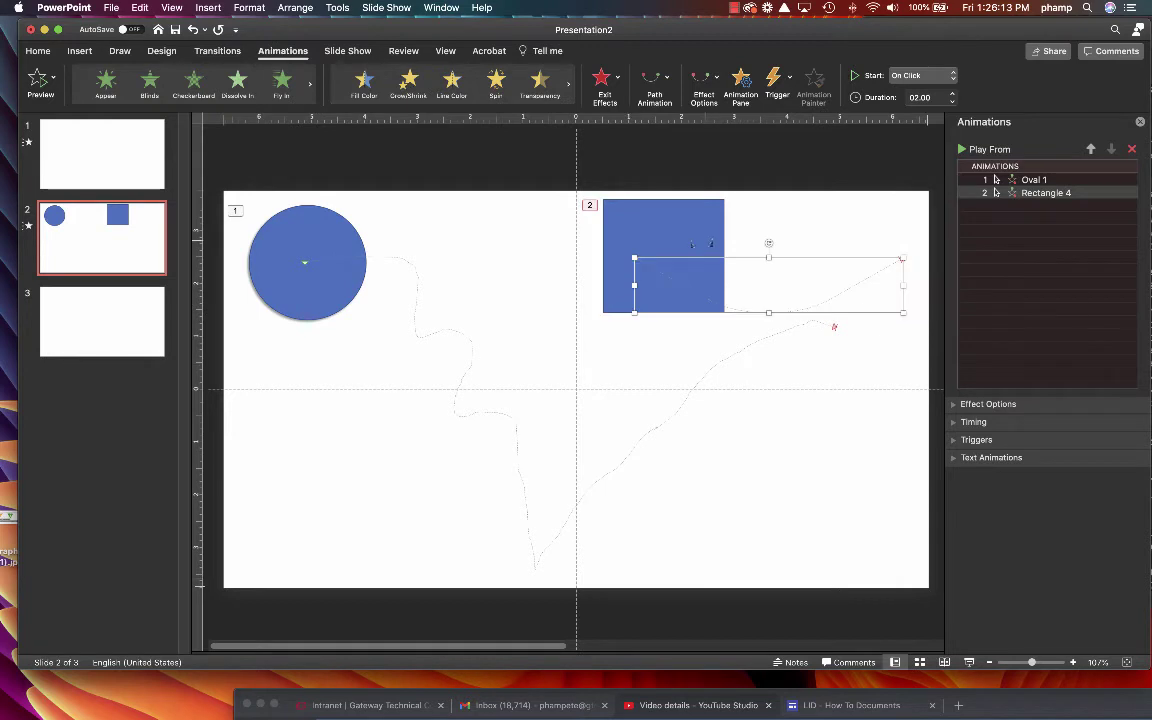
pyautogui.press('Escape')
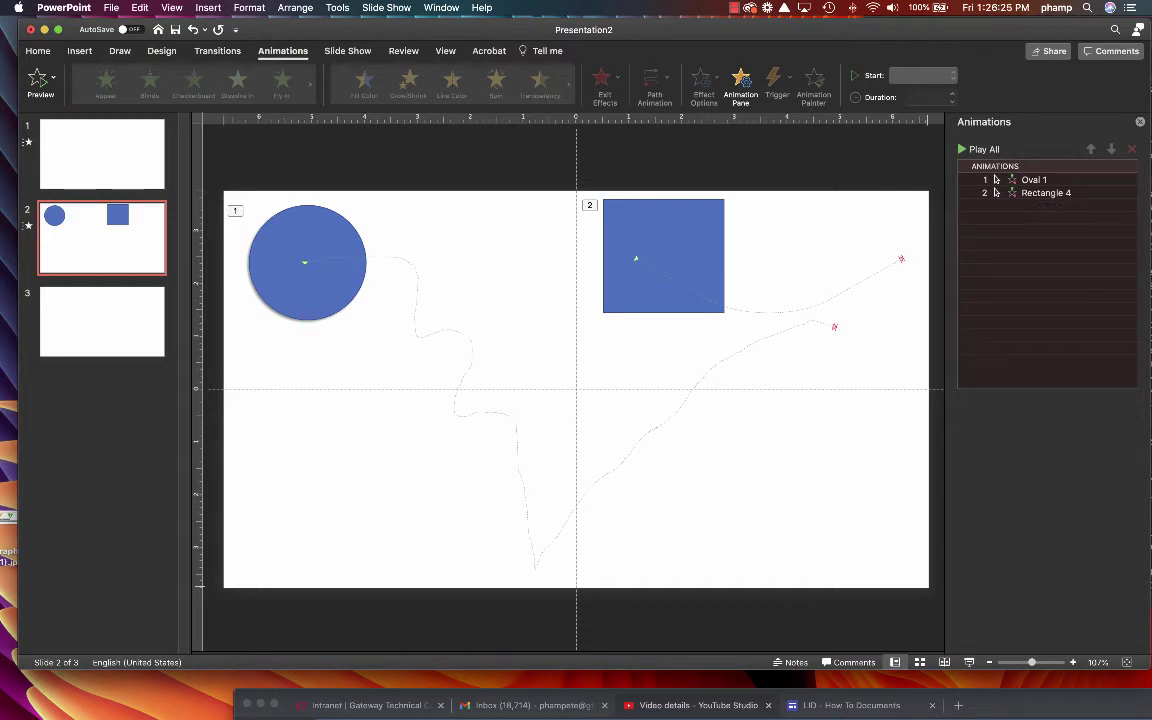
# Play all of slide 2's animations and run the slide show from slide 1 through both motion paths before exiting
pyautogui.click(979, 149)
pyautogui.click(322, 244)
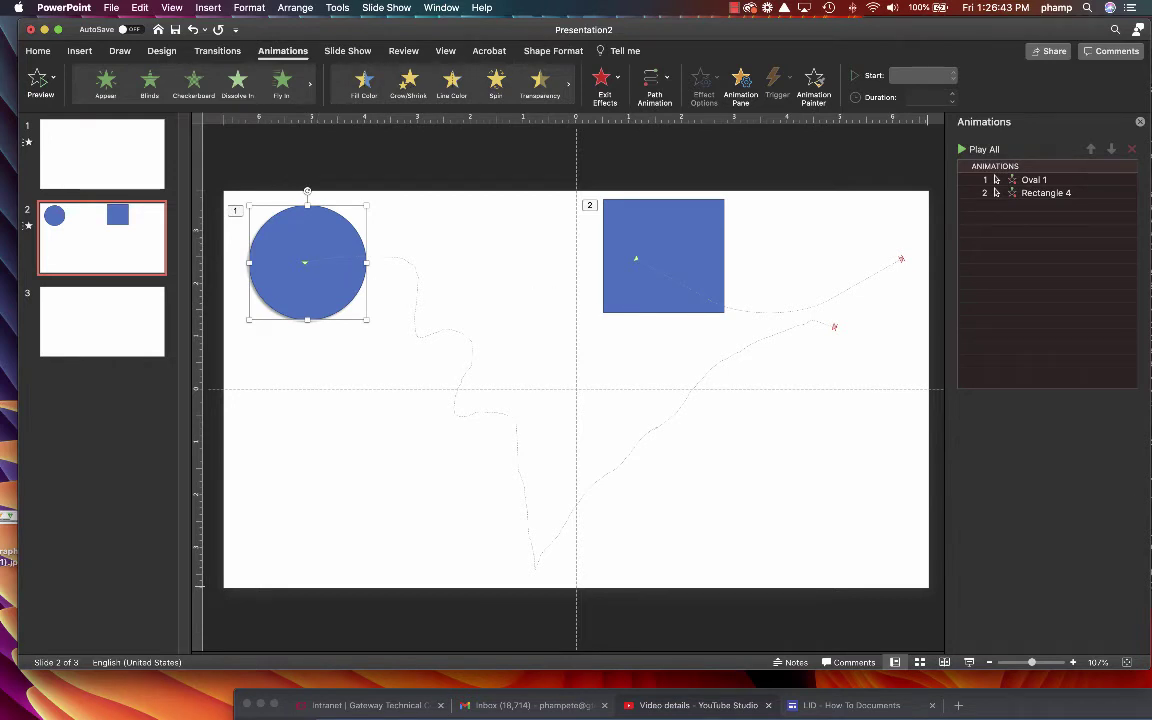
pyautogui.click(104, 160)
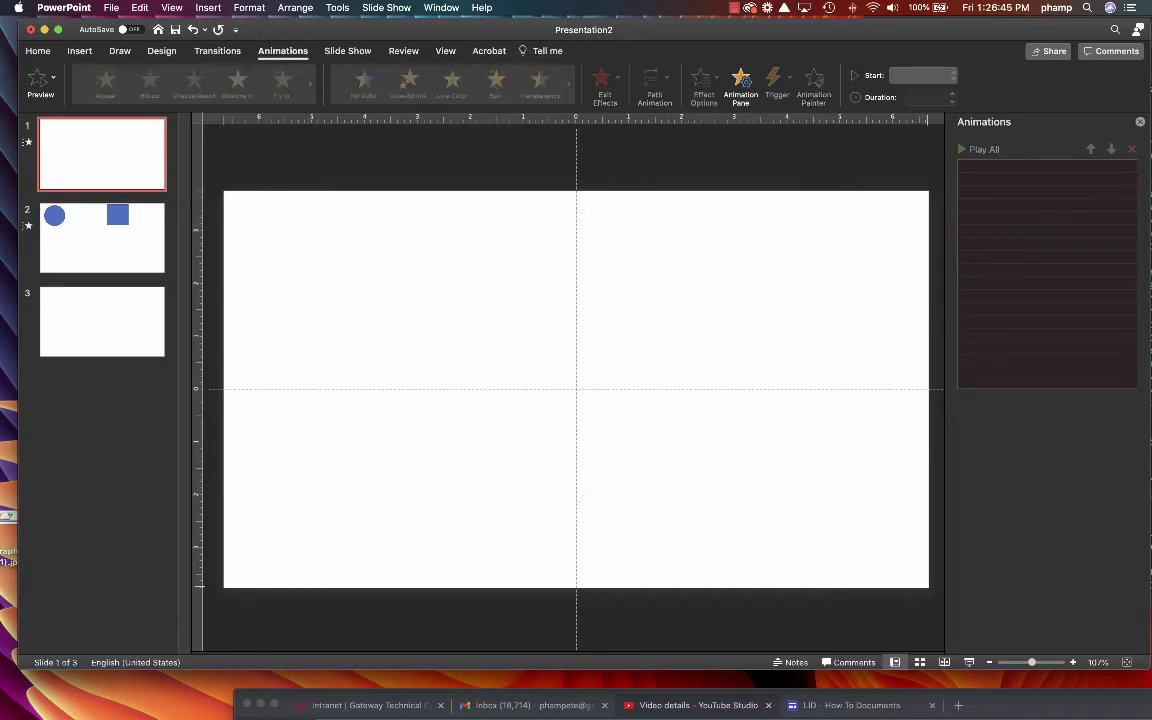
pyautogui.click(969, 662)
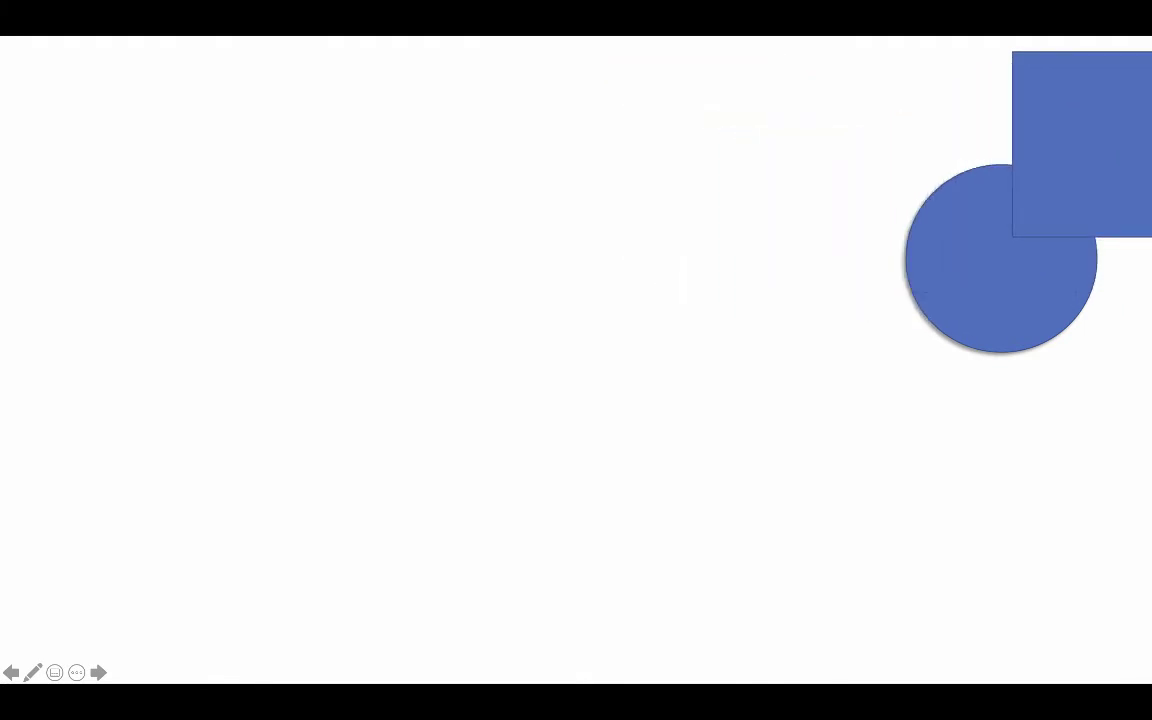
pyautogui.press('Escape')
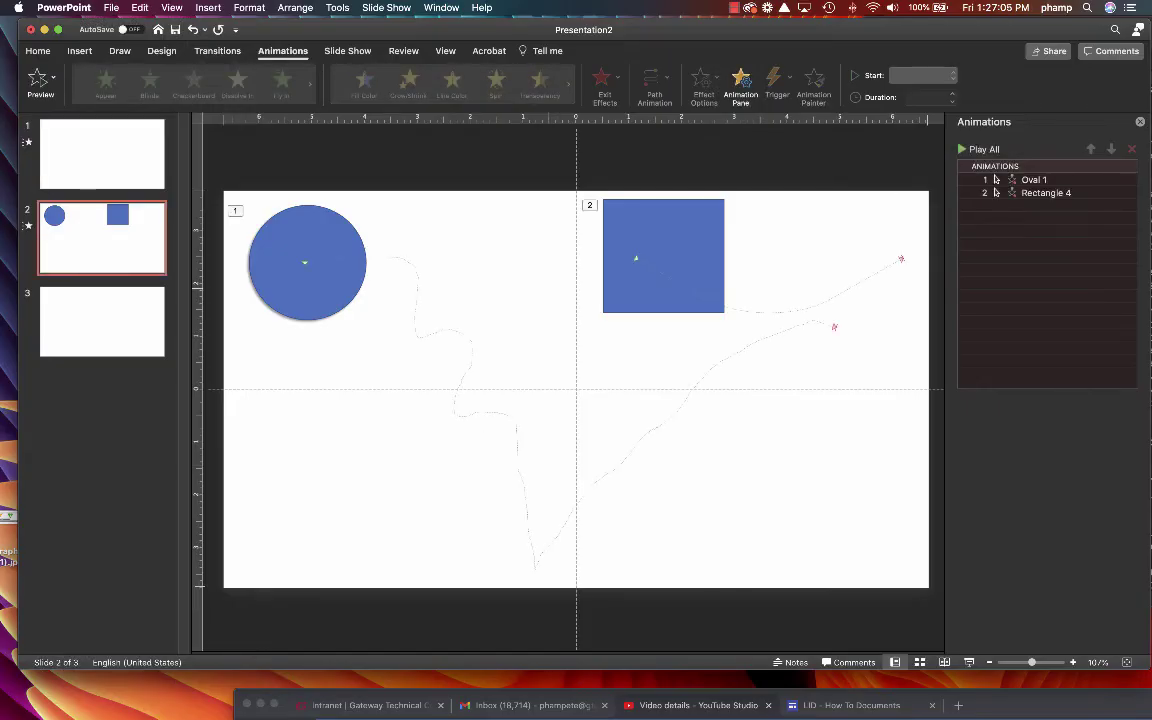
# Examine the effect options and the available start settings for the circle's motion path animation
pyautogui.click(684, 238)
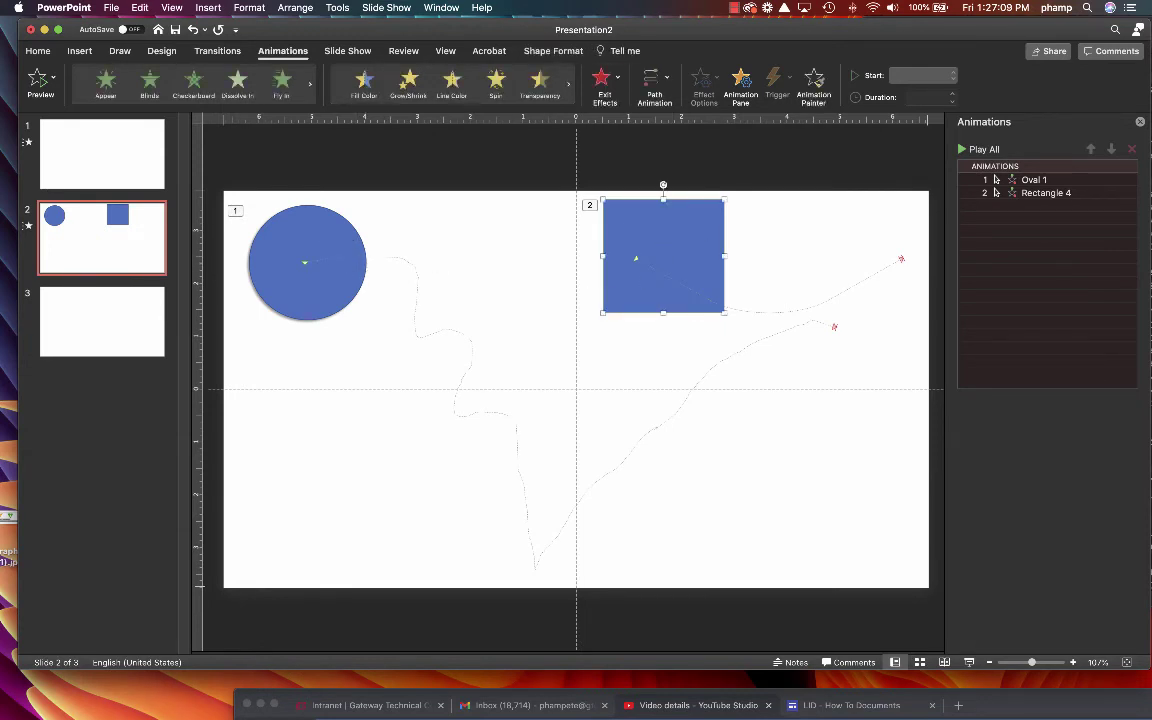
pyautogui.click(235, 211)
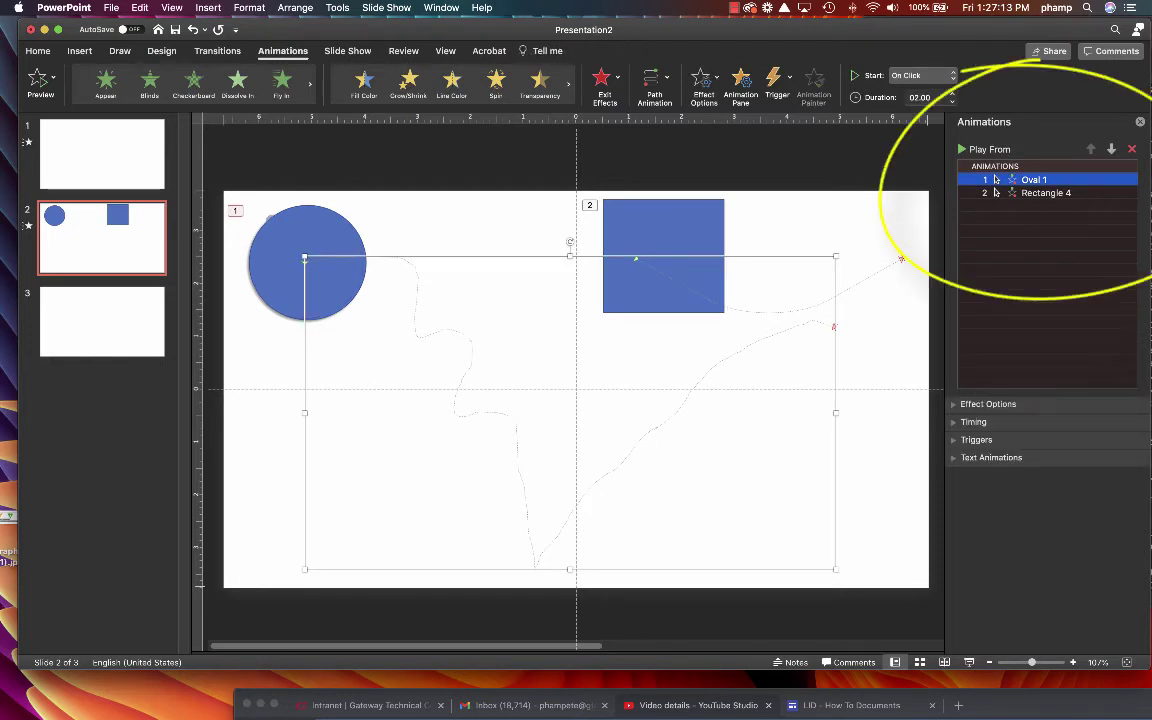
pyautogui.click(954, 405)
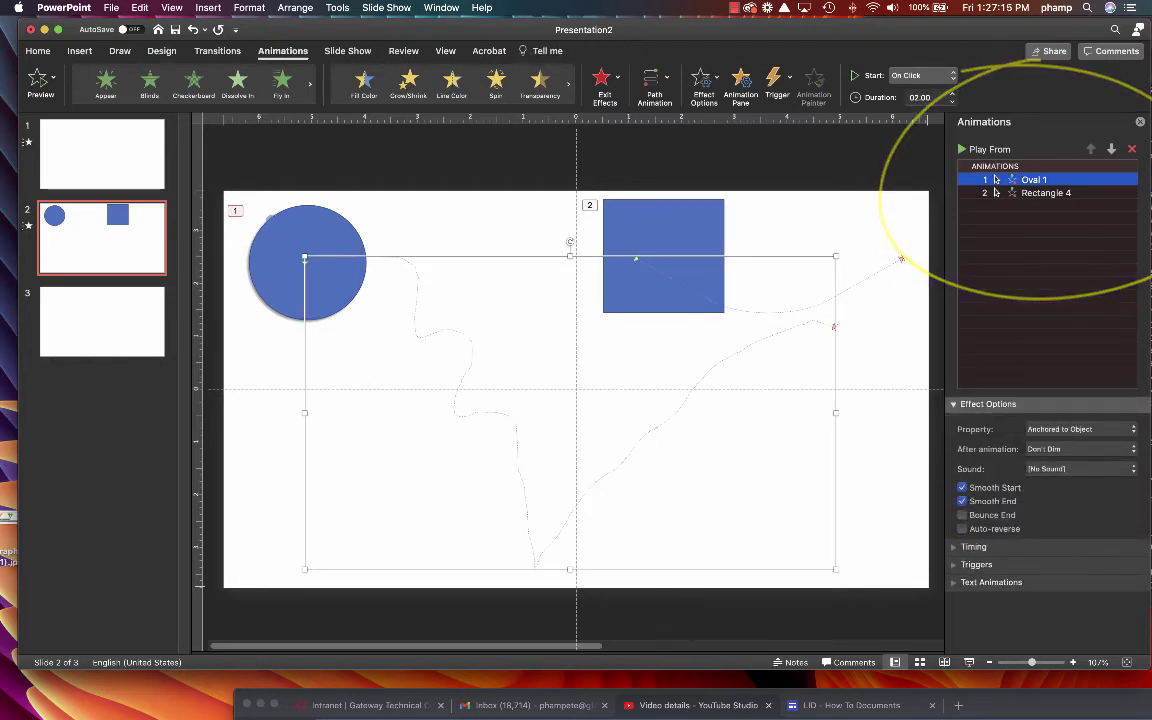
pyautogui.click(954, 405)
pyautogui.click(954, 422)
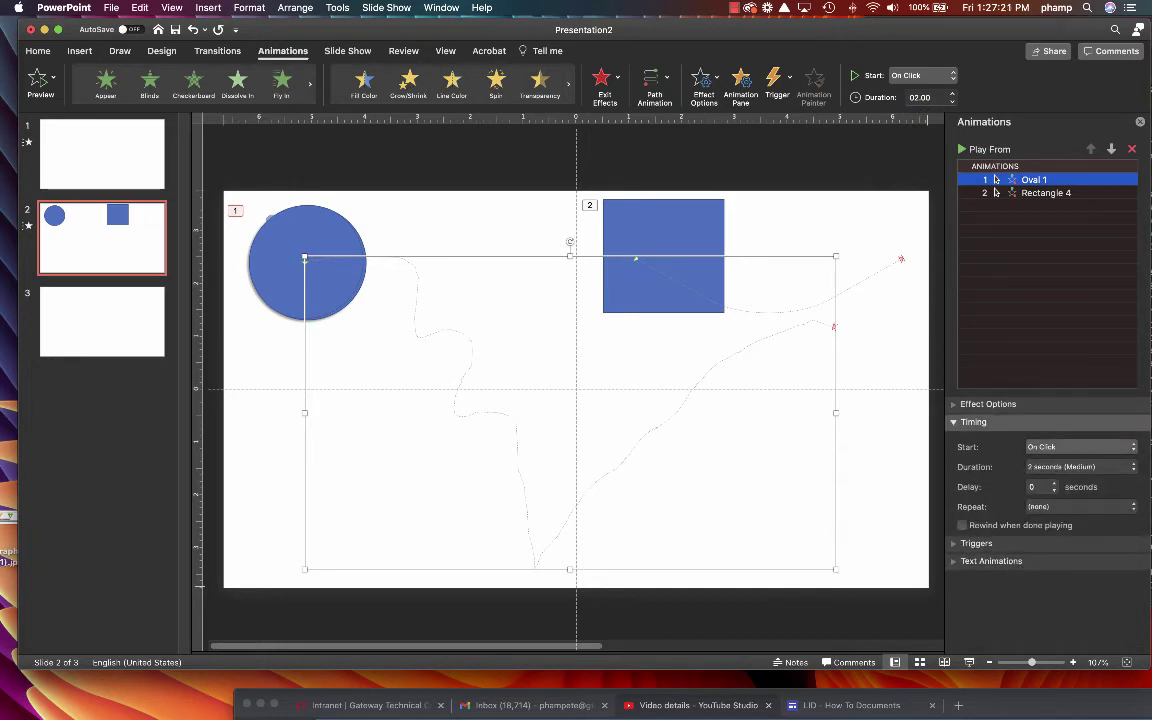
pyautogui.click(1081, 447)
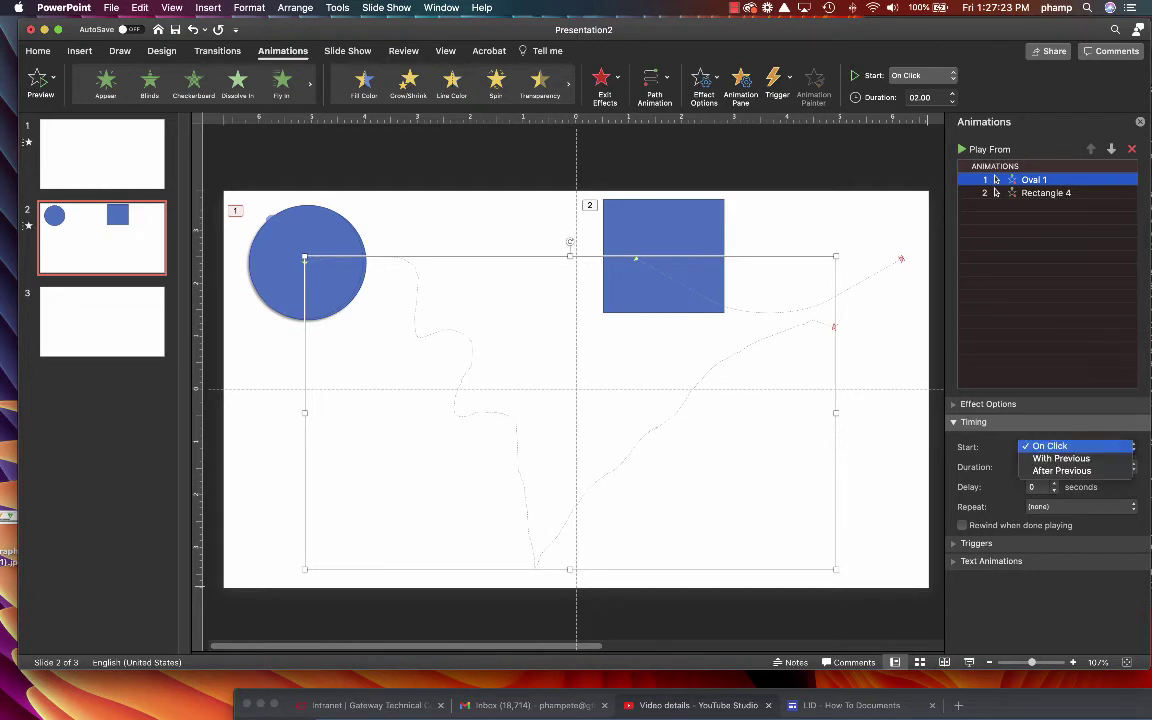
pyautogui.press('Down')
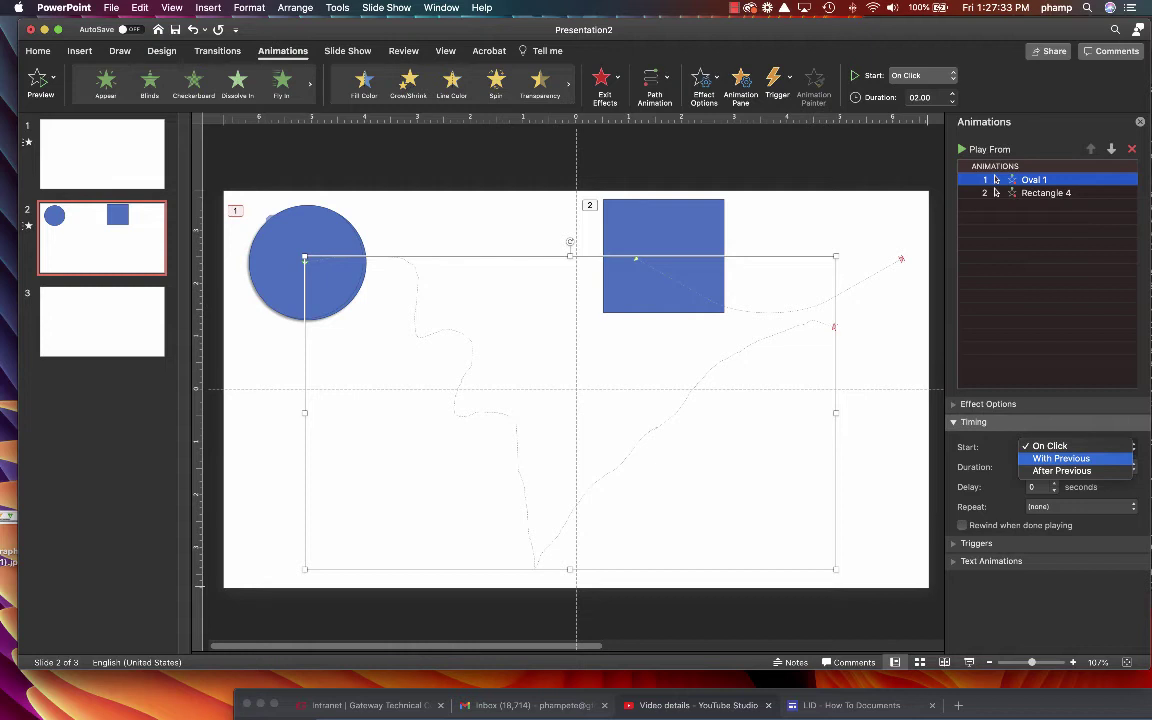
pyautogui.press('Down')
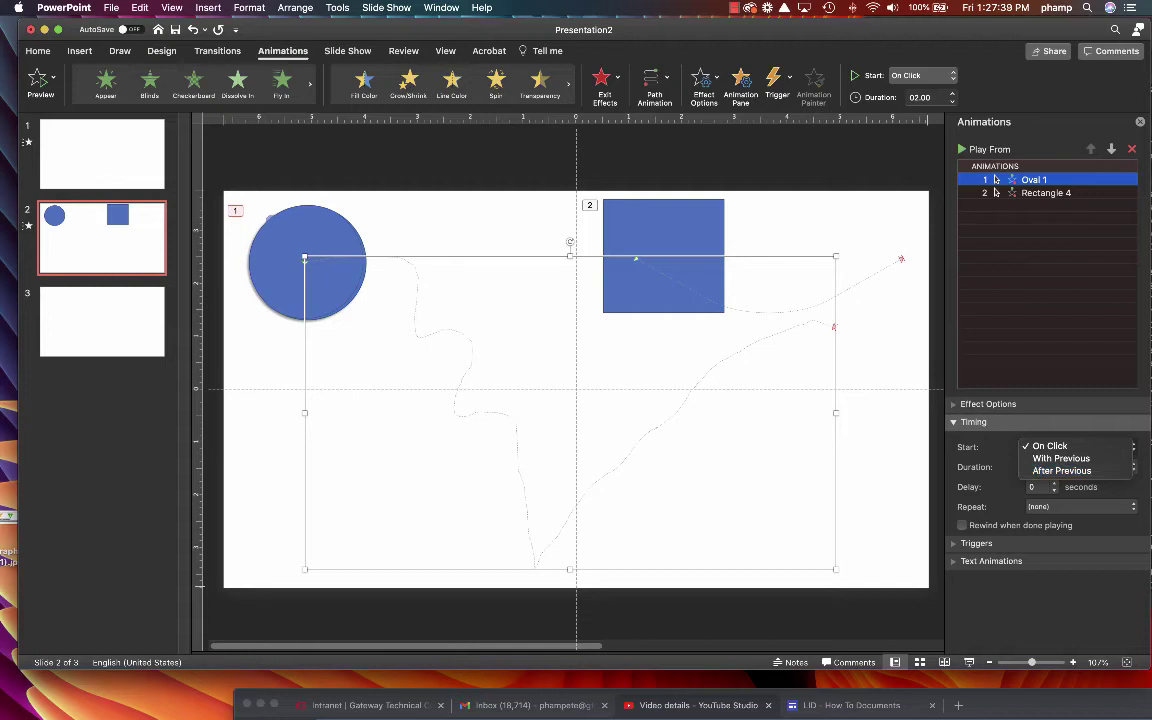
pyautogui.press('Escape')
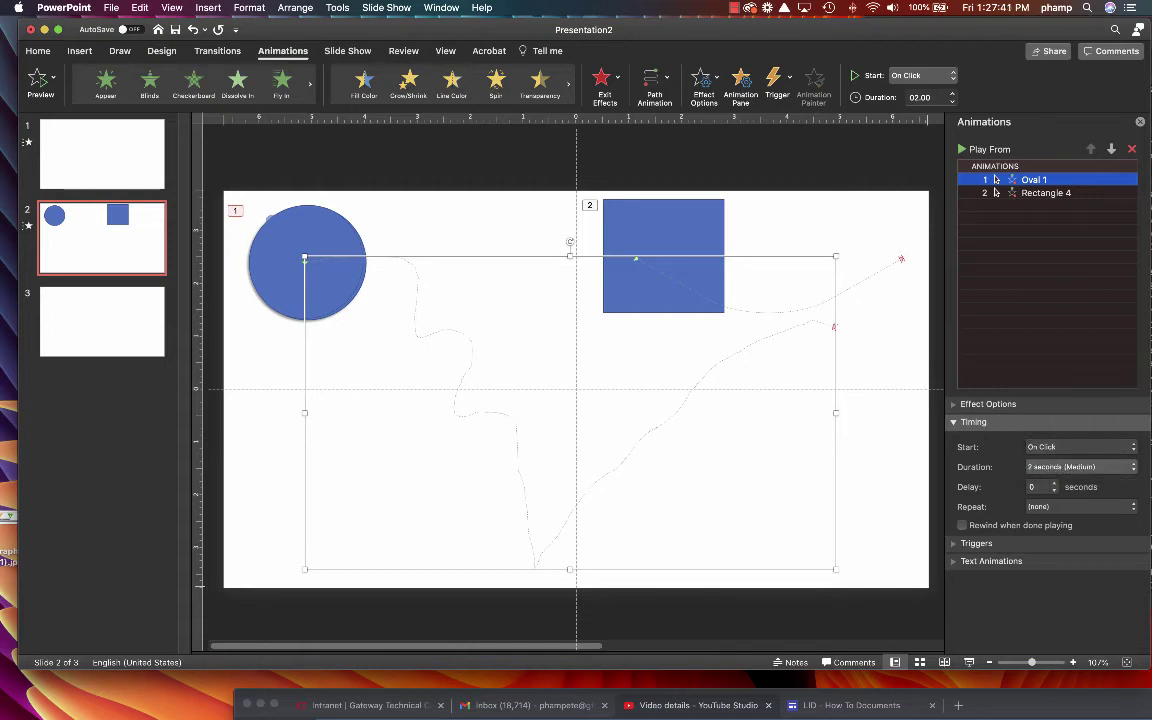
# Review the duration choices for the circle's motion path animation without changing the current one
pyautogui.press('Tab')
pyautogui.press('space')
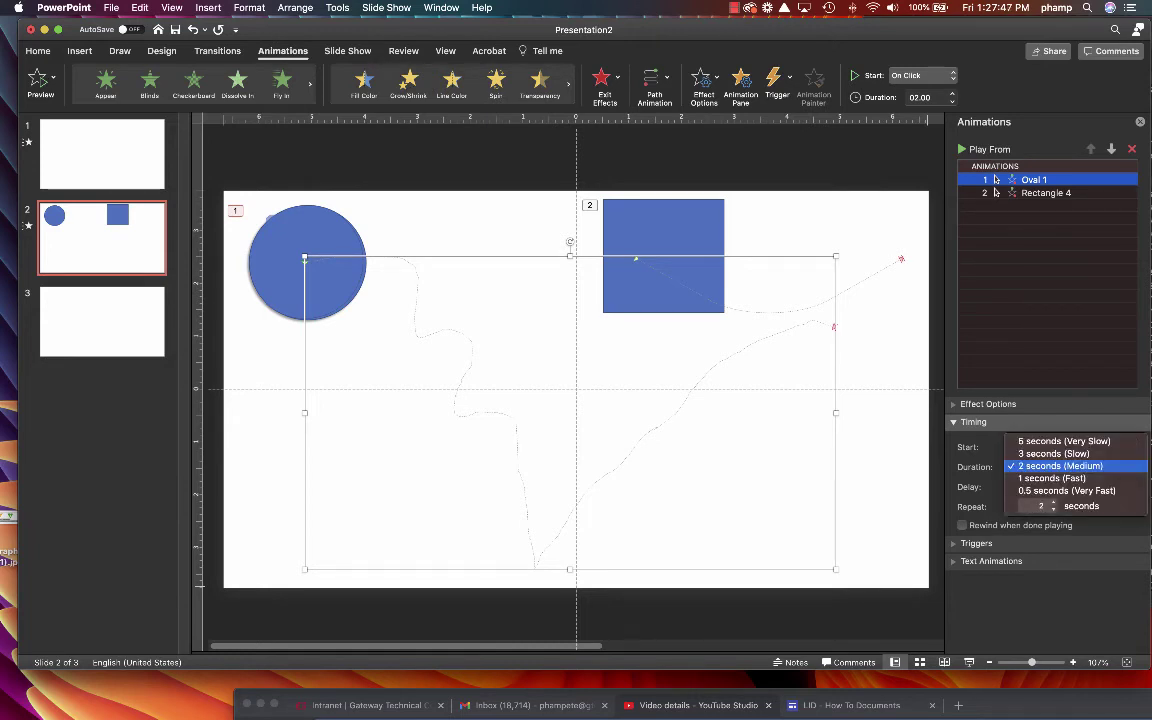
pyautogui.press('Down')
pyautogui.press('Up')
pyautogui.press('Down')
pyautogui.press('Escape')
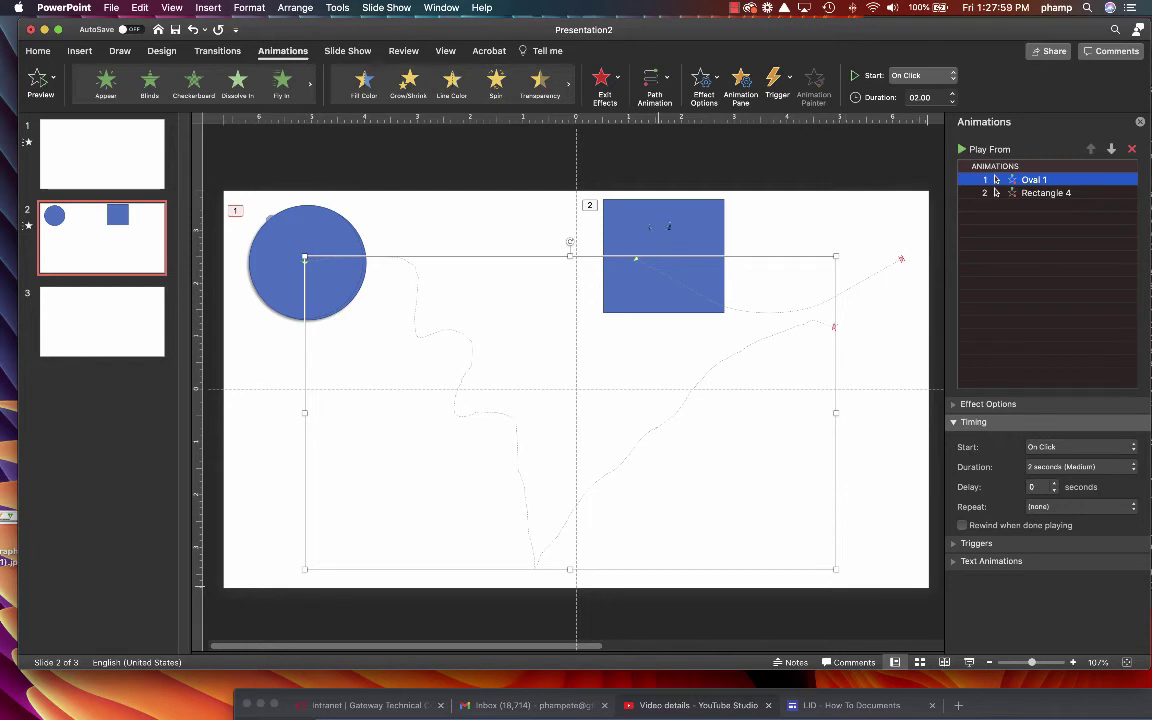
# Set the delay of the rectangle's motion path animation to 0.5 seconds
pyautogui.click(664, 226)
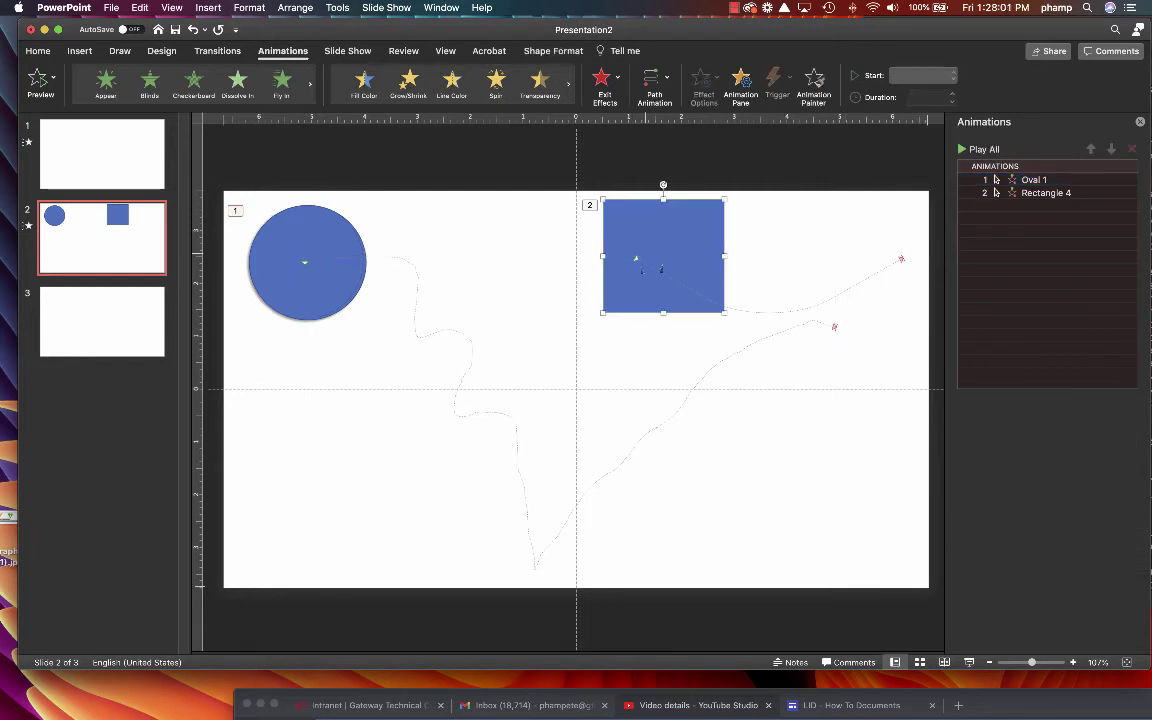
pyautogui.click(1046, 193)
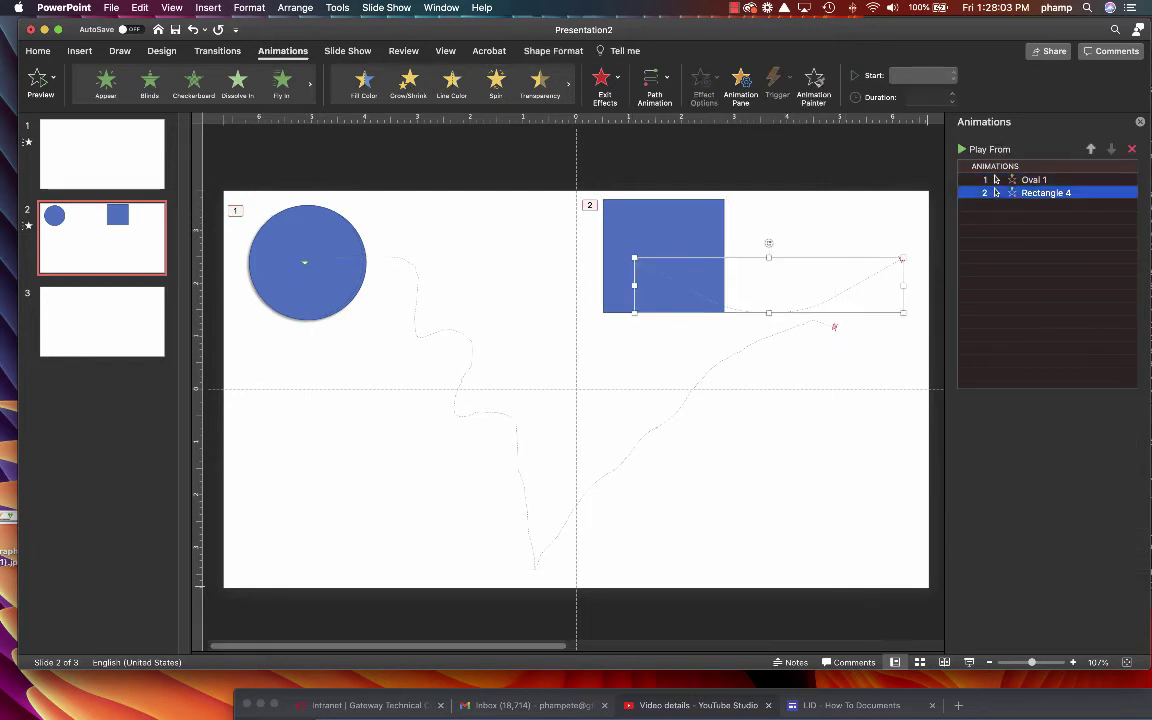
pyautogui.click(1081, 467)
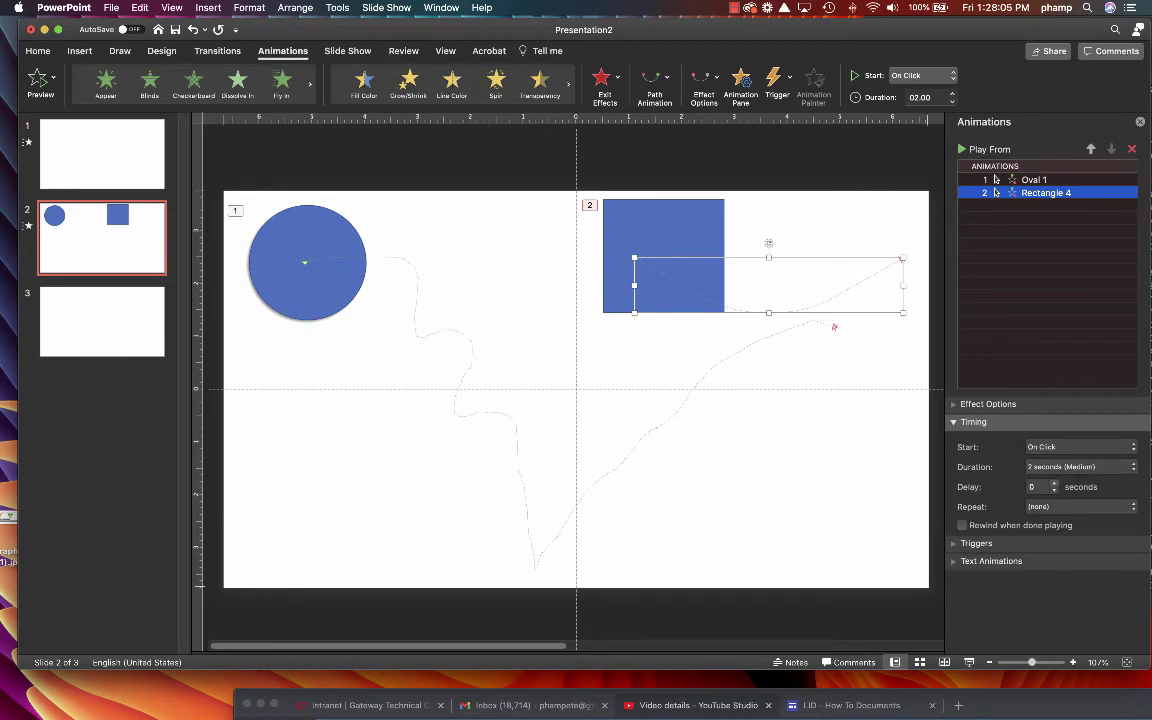
pyautogui.click(1037, 486)
pyautogui.write('0.5')
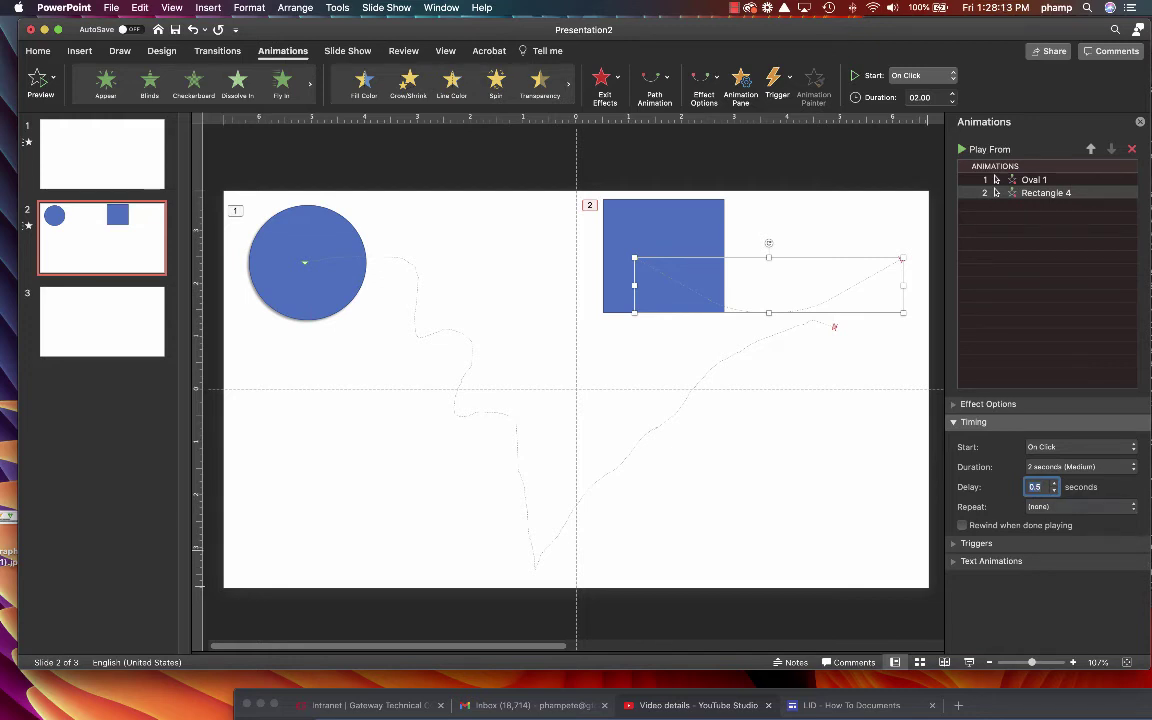
# Look over the rectangle animation's trigger options and set it to start With Previous with a delay of 0 seconds
pyautogui.click(975, 544)
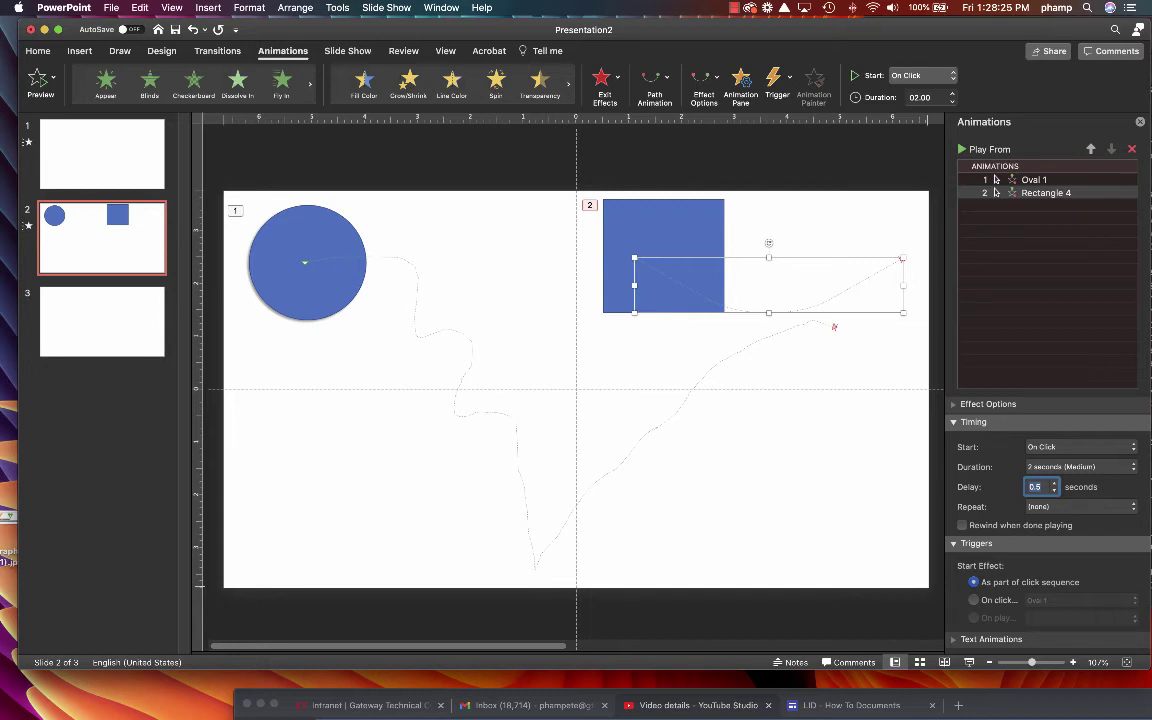
pyautogui.click(954, 544)
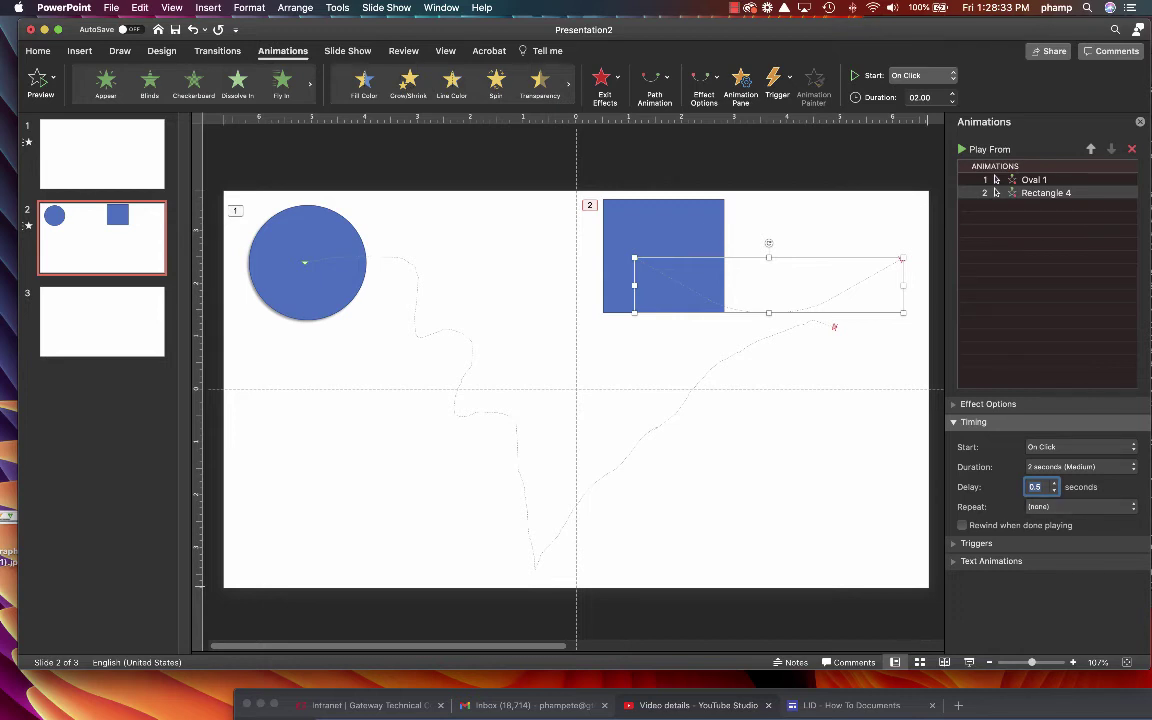
pyautogui.click(1080, 447)
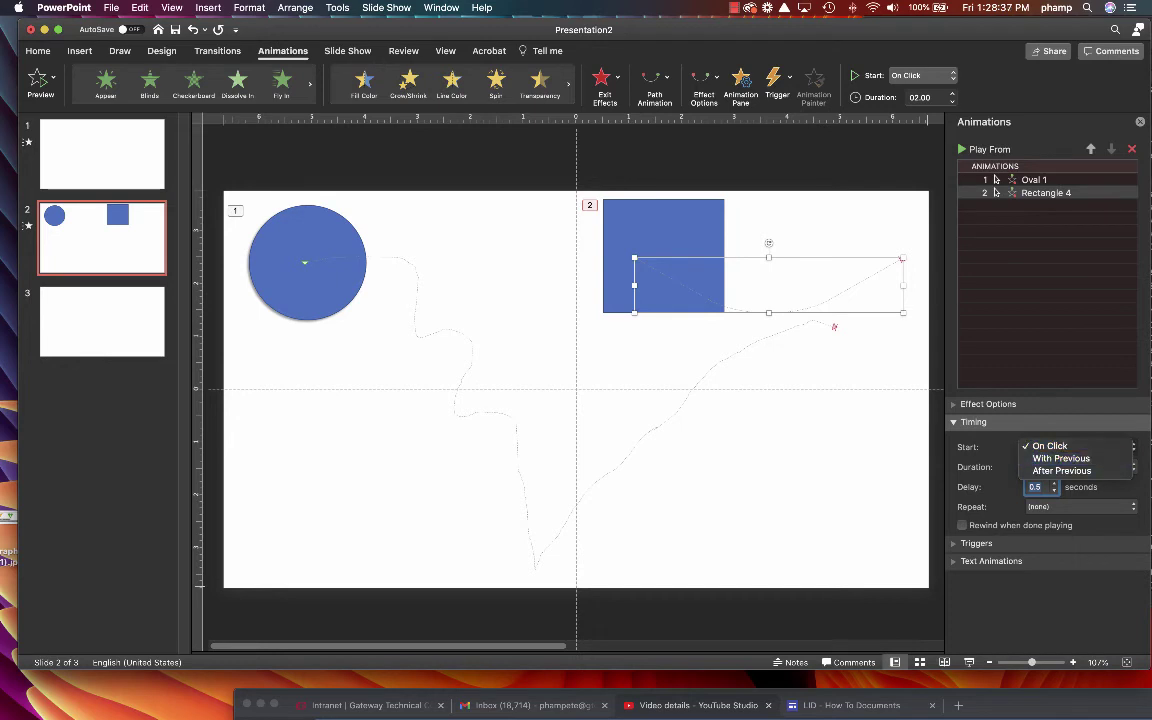
pyautogui.click(1060, 458)
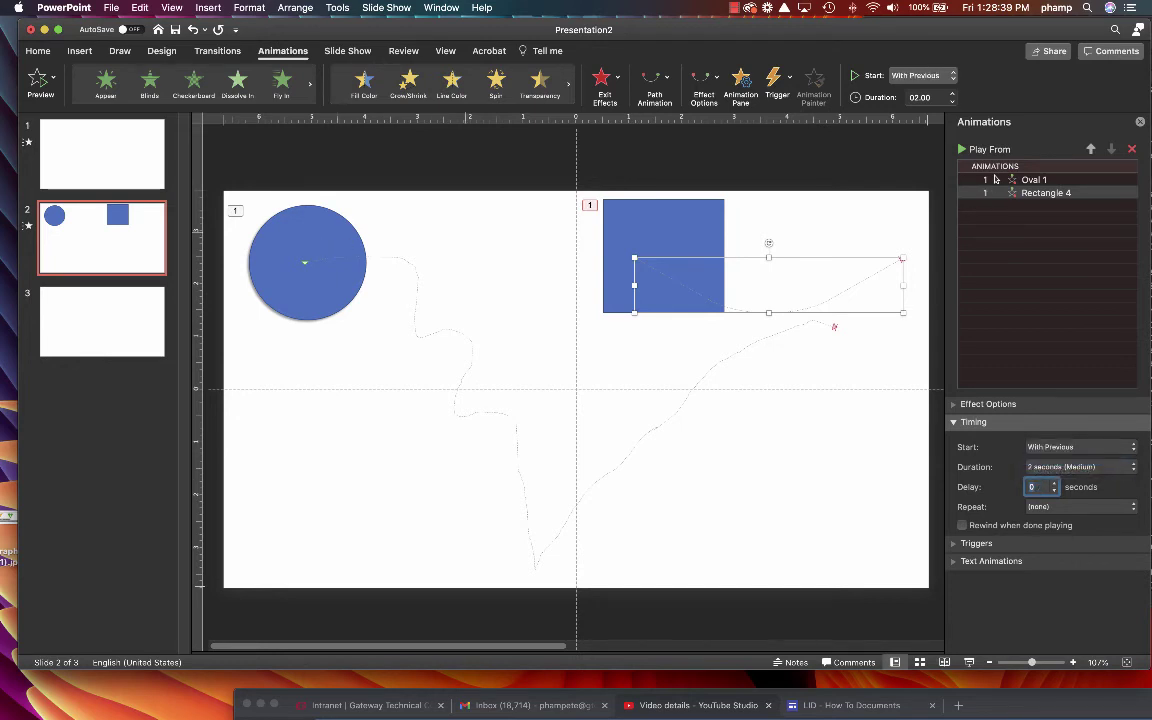
# Start the slide show from the first slide to check the two shapes' animation timing
pyautogui.click(663, 235)
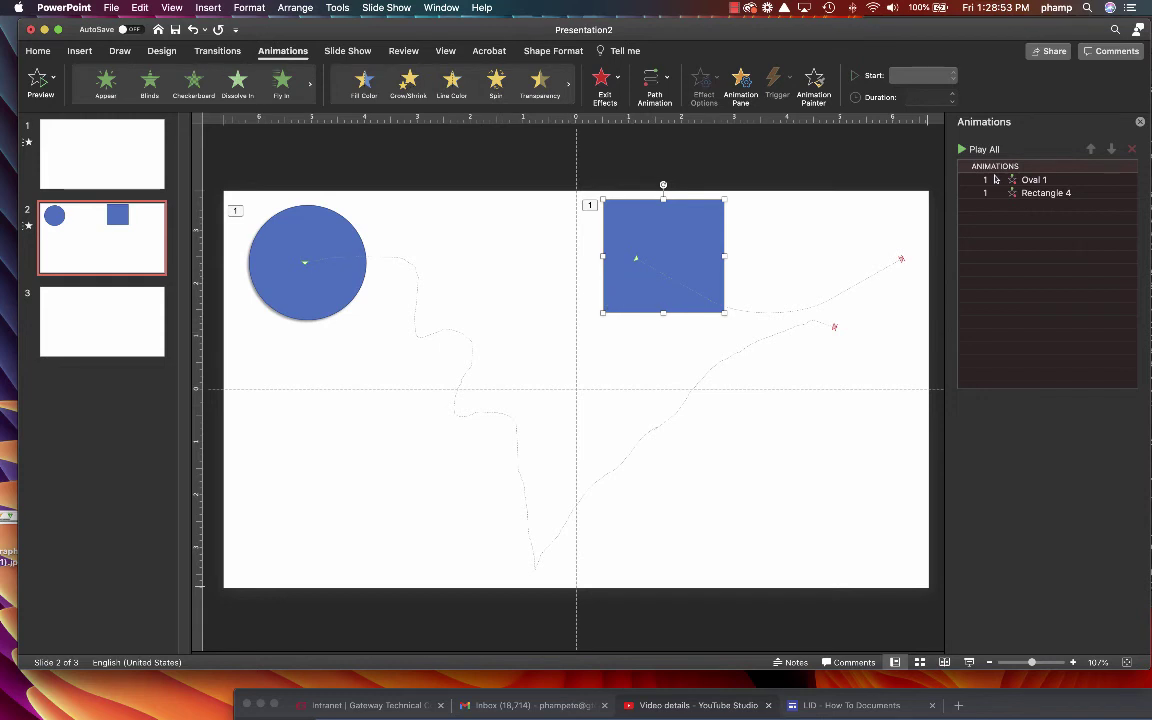
pyautogui.press('super+shift+Return')
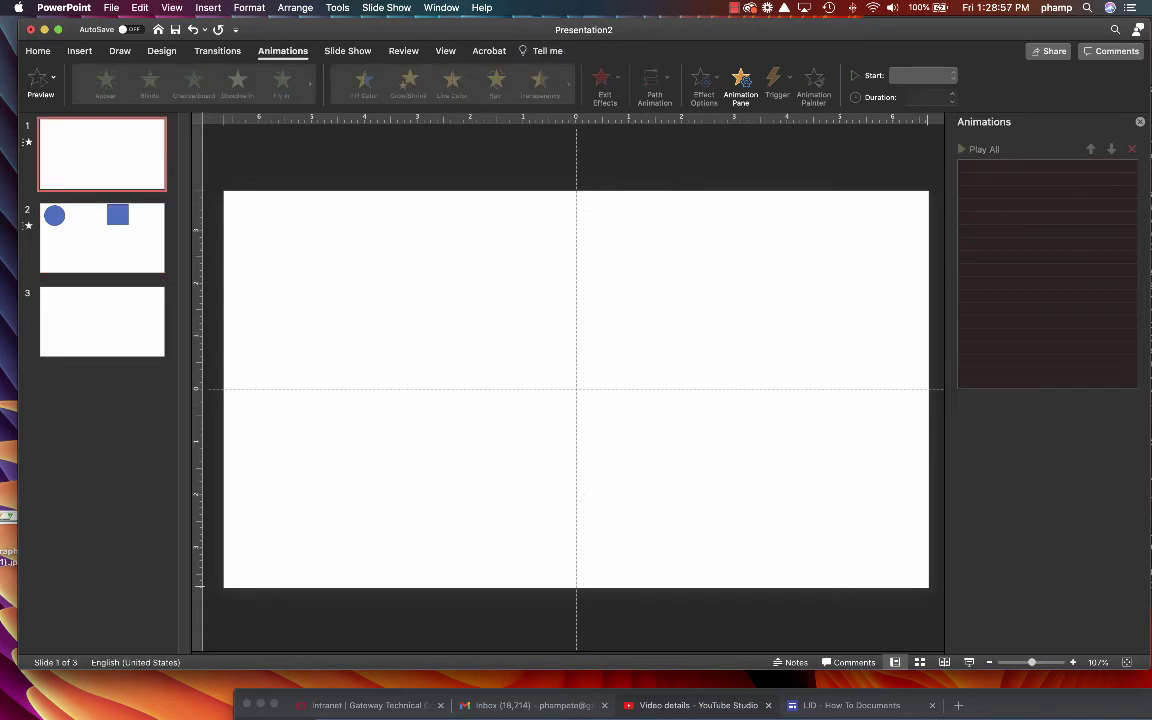
# Play the slide show from slide 1, and apply the Spiral Out exit effect to both the rectangle and the circle on slide 2
pyautogui.click(969, 662)
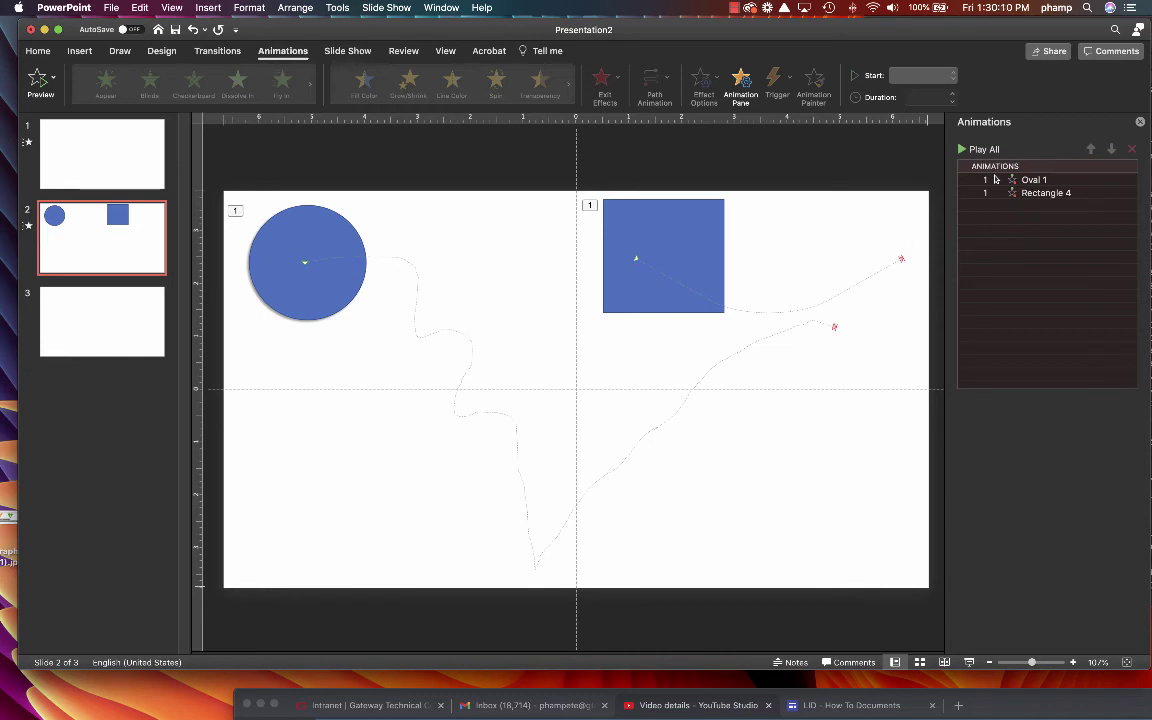
pyautogui.click(652, 257)
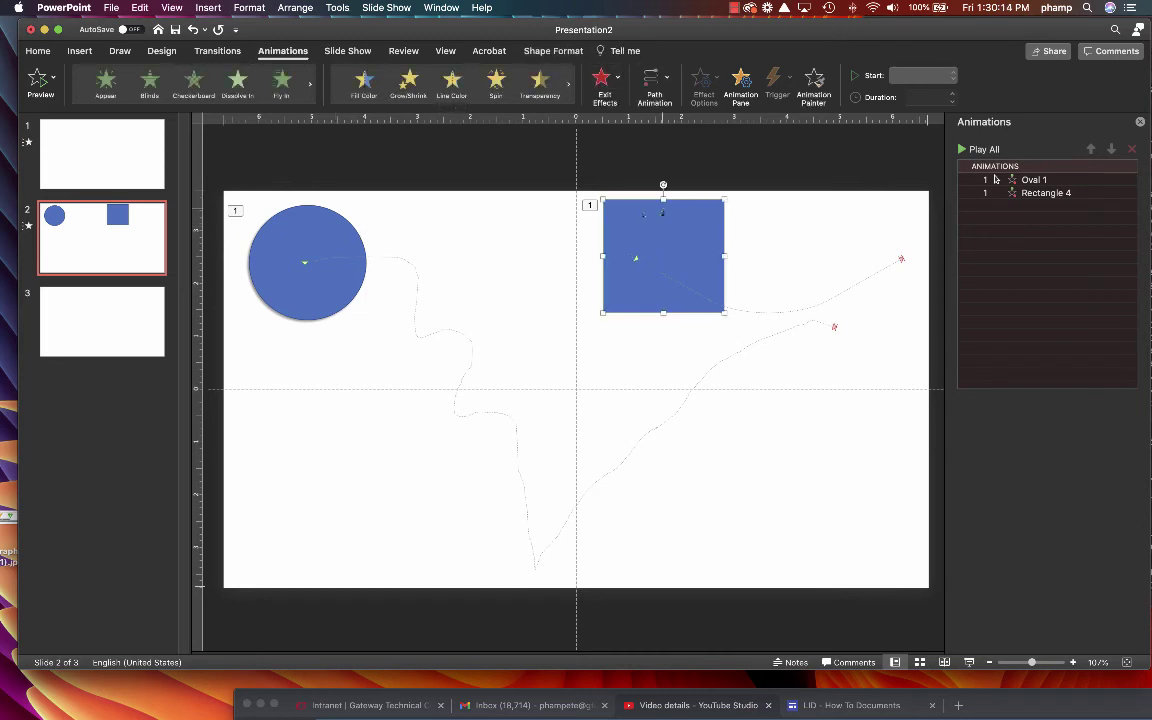
pyautogui.keyDown('shift'); pyautogui.click(327, 238); pyautogui.keyUp('shift')
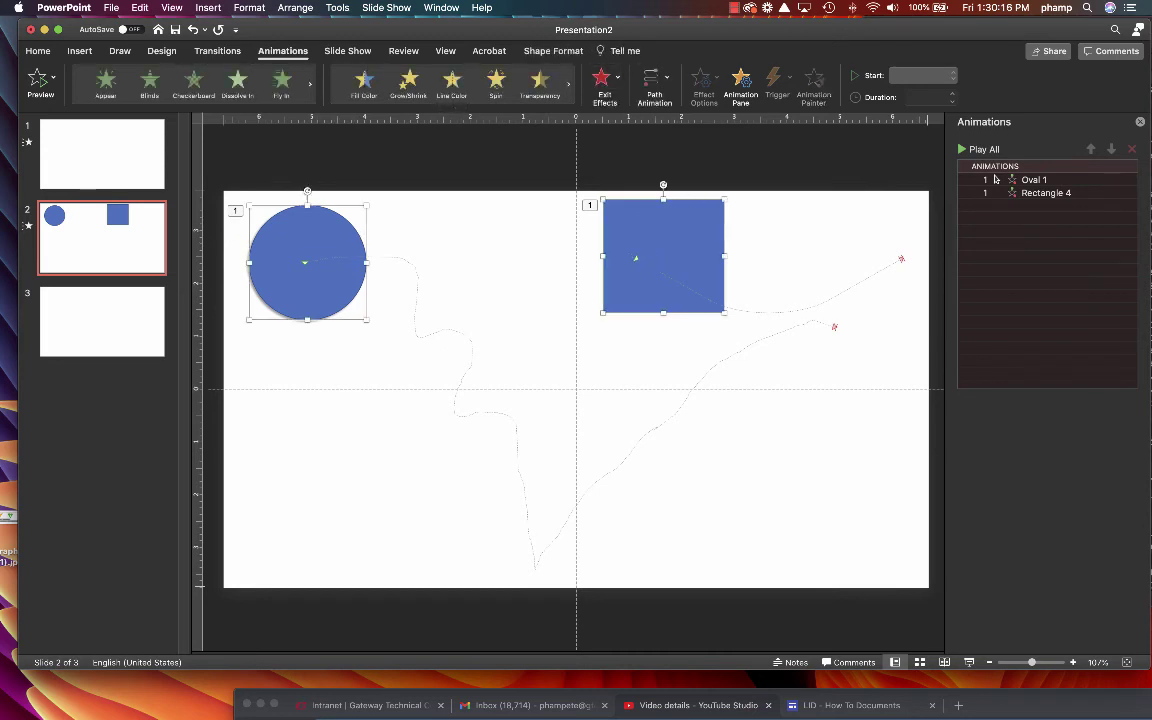
pyautogui.click(603, 80)
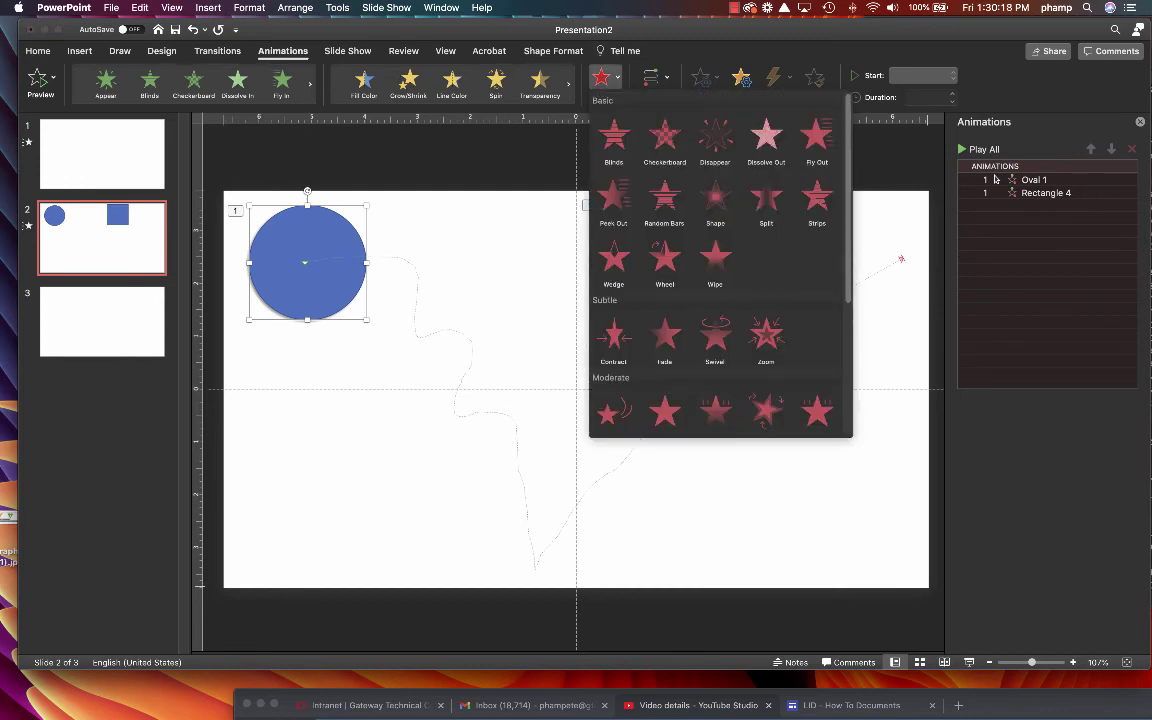
pyautogui.scroll(-5, 715, 262)
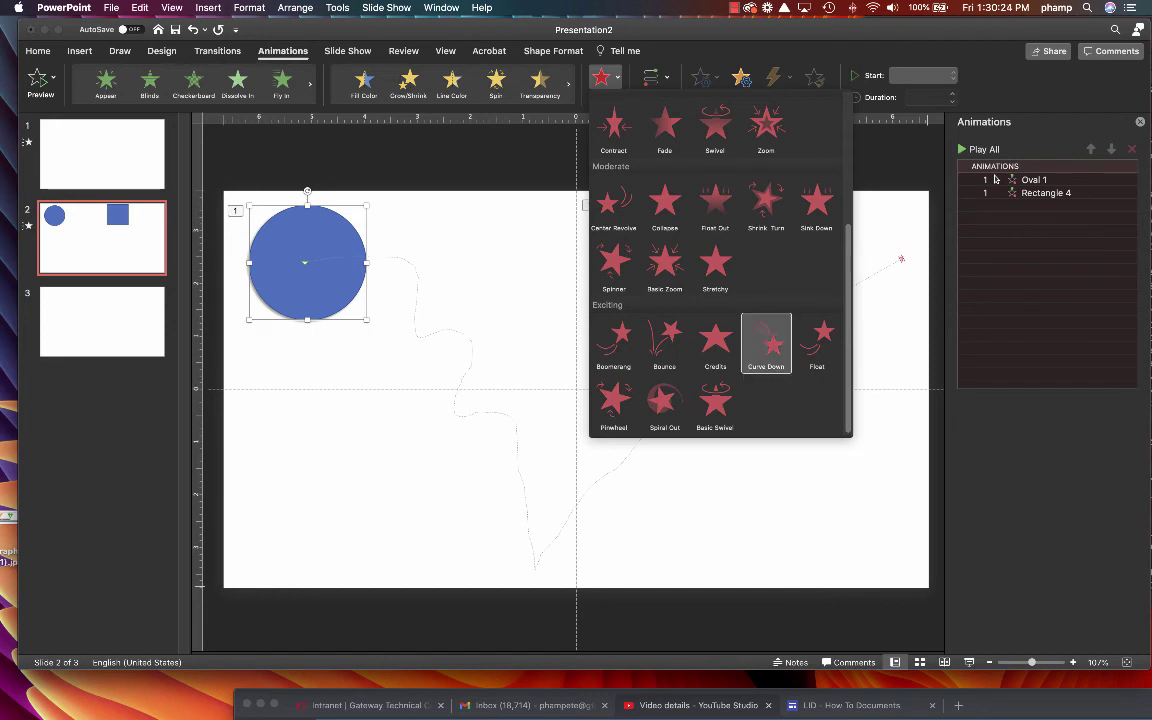
pyautogui.click(664, 400)
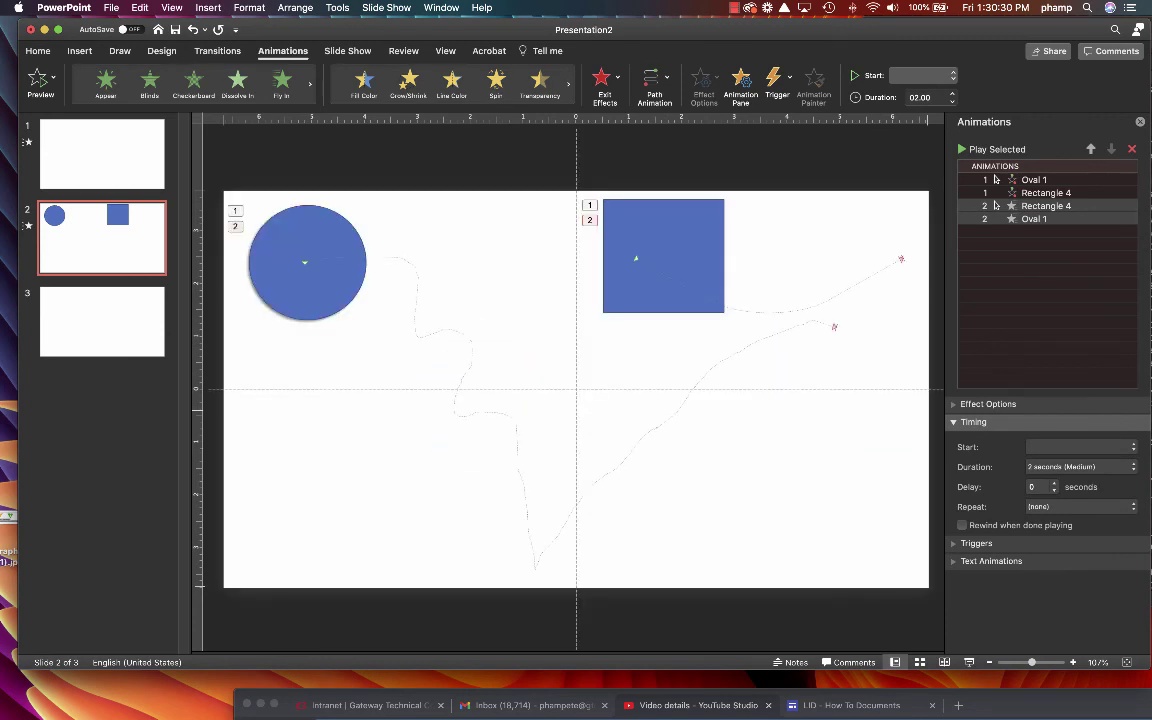
# View slide 3 and return to slide 1 to review the presentation from its start
pyautogui.click(102, 322)
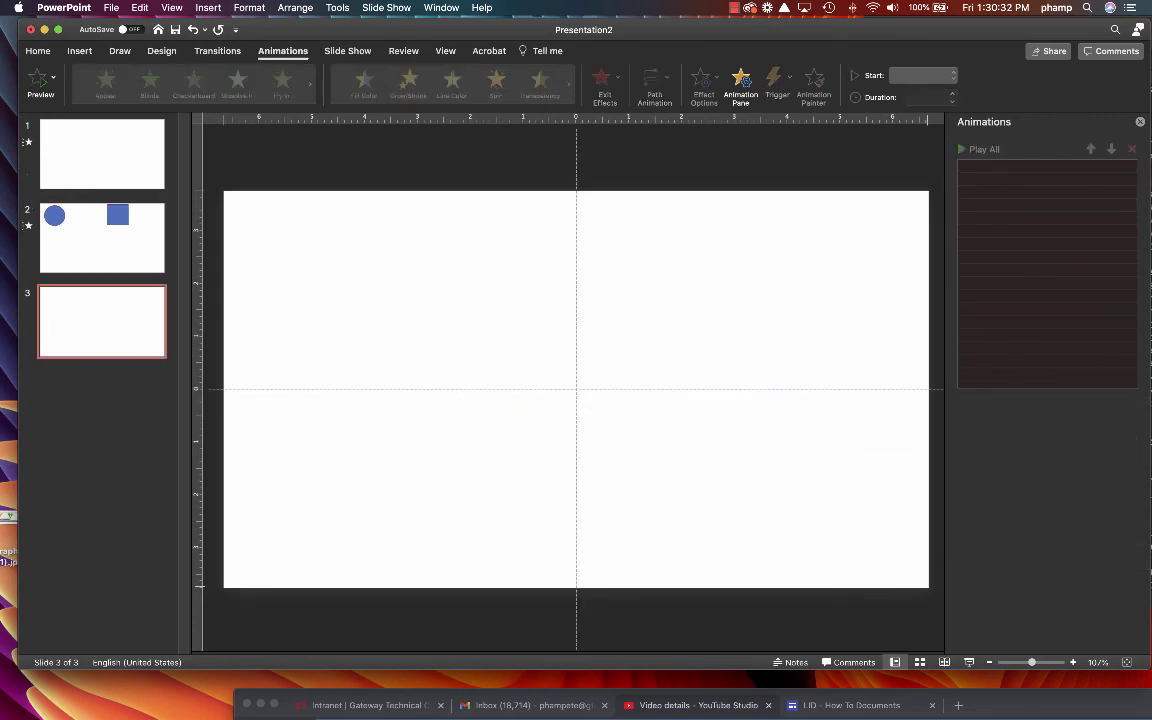
pyautogui.click(102, 154)
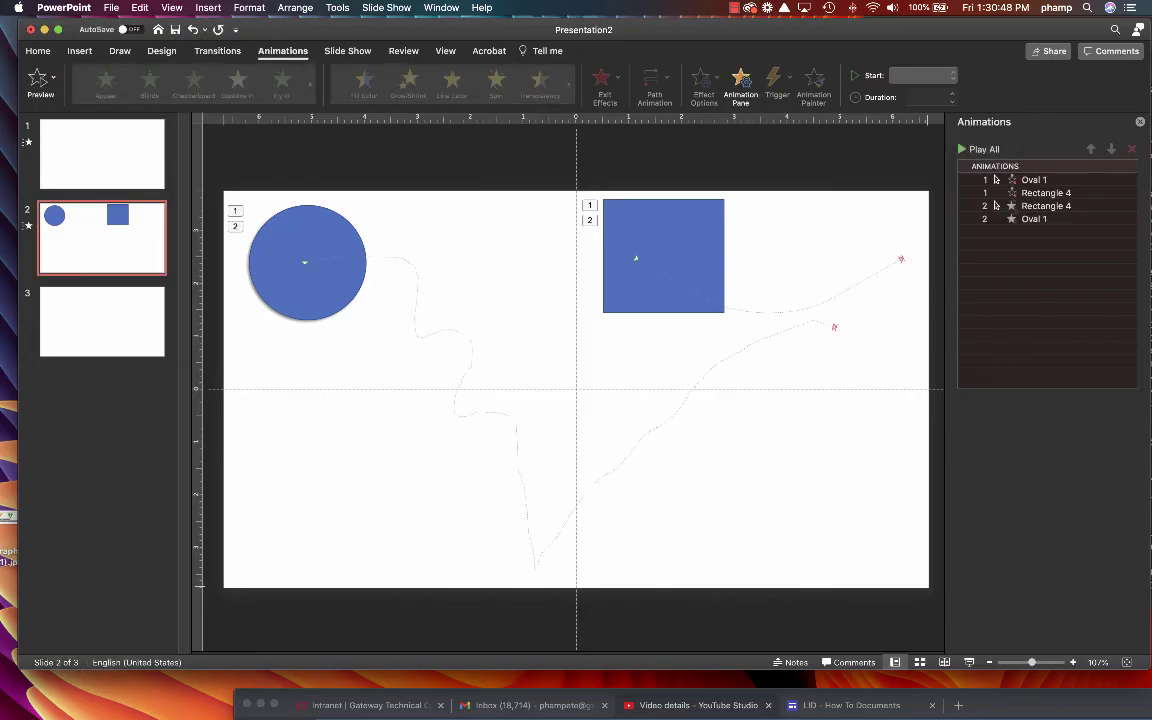
# Set the rectangle's exit effect on slide 2 to start After Previous, and play the slide show from the first slide
pyautogui.click(1046, 206)
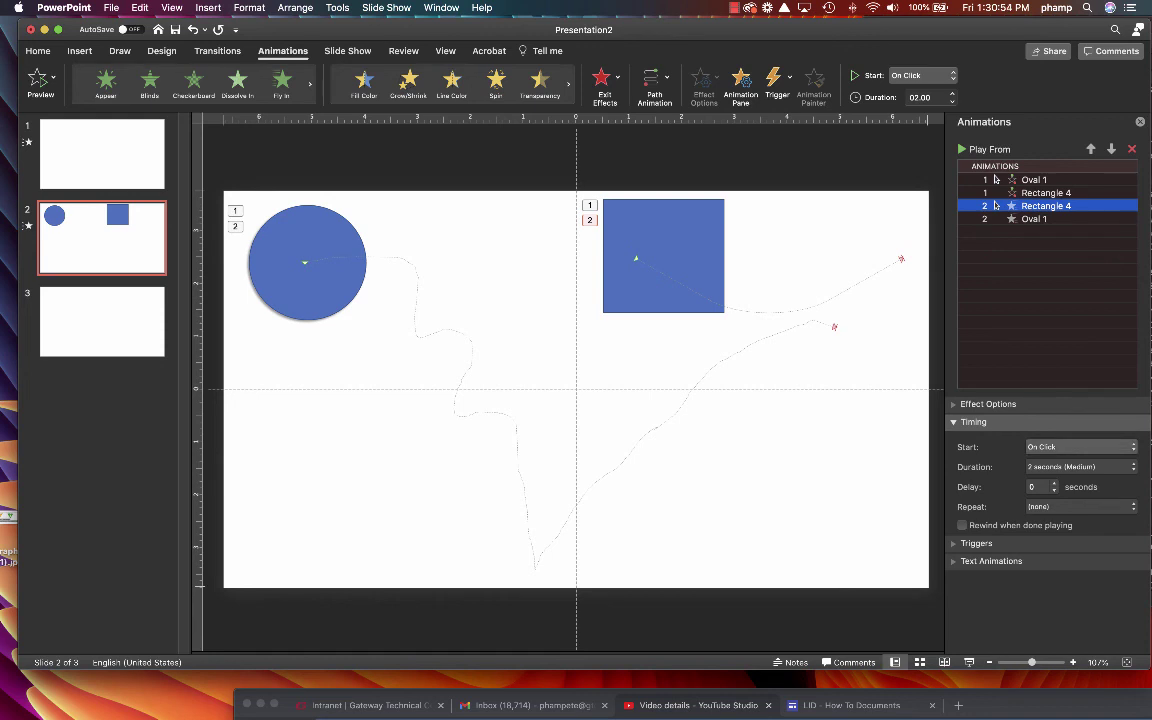
pyautogui.click(1080, 446)
pyautogui.press('Down')
pyautogui.press('Down')
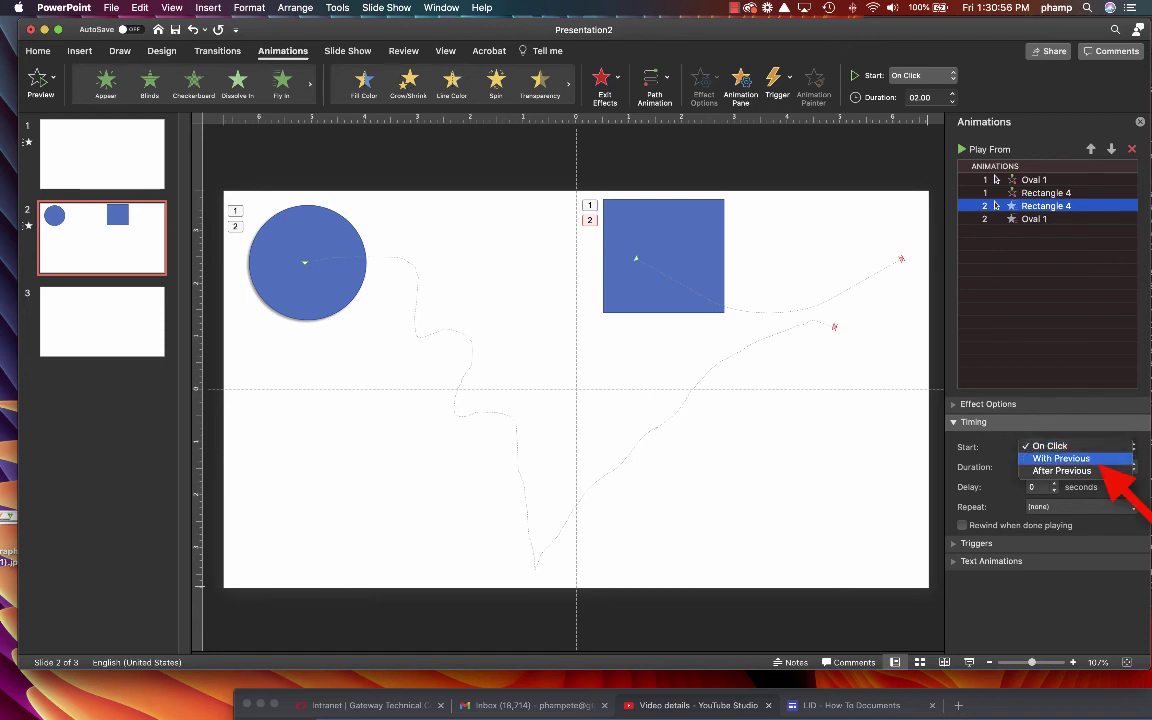
pyautogui.click(1062, 471)
pyautogui.click(1034, 219)
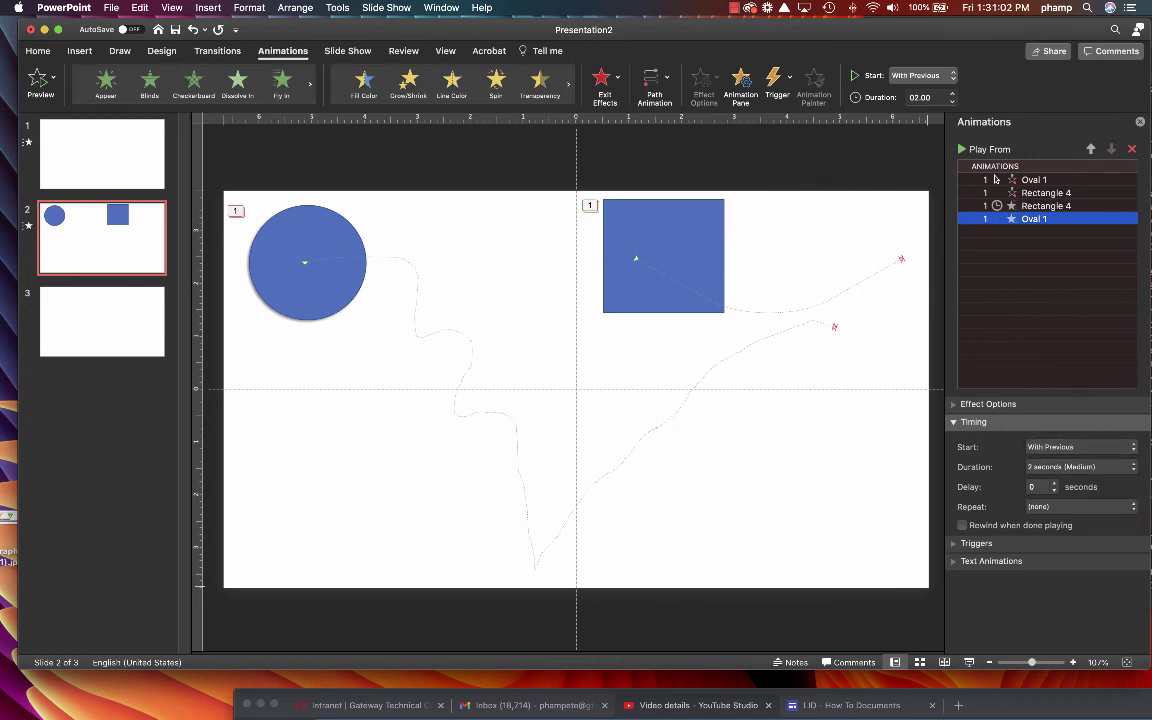
pyautogui.press('super+shift+Return')
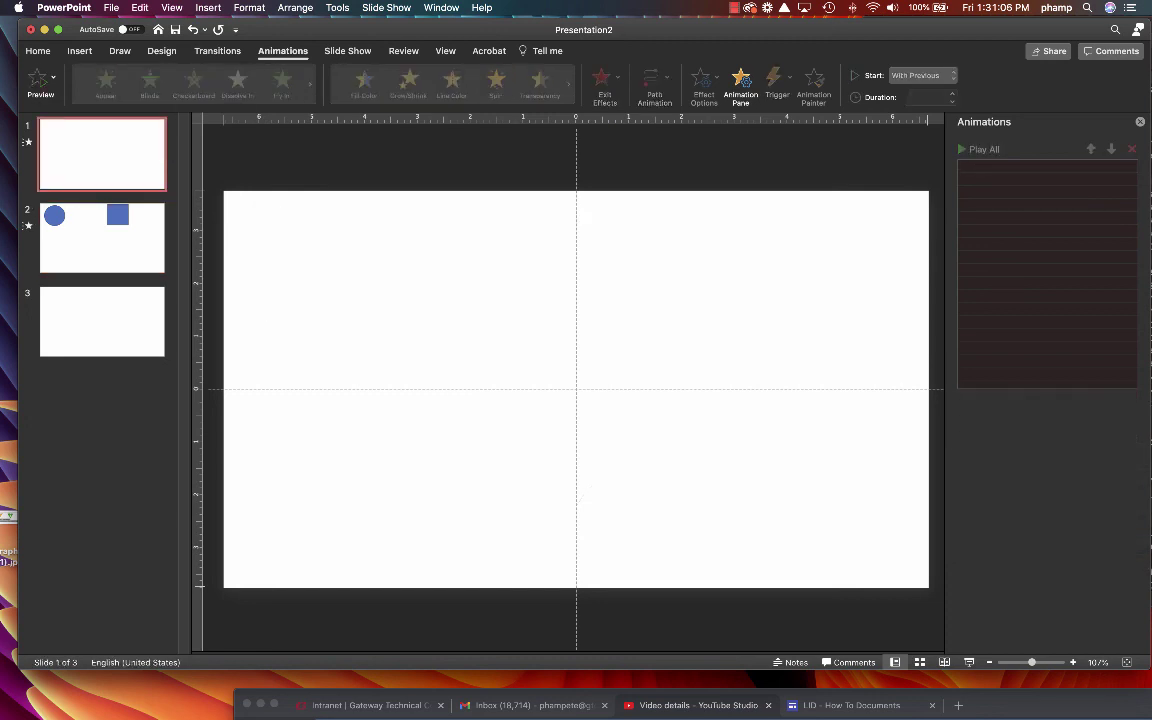